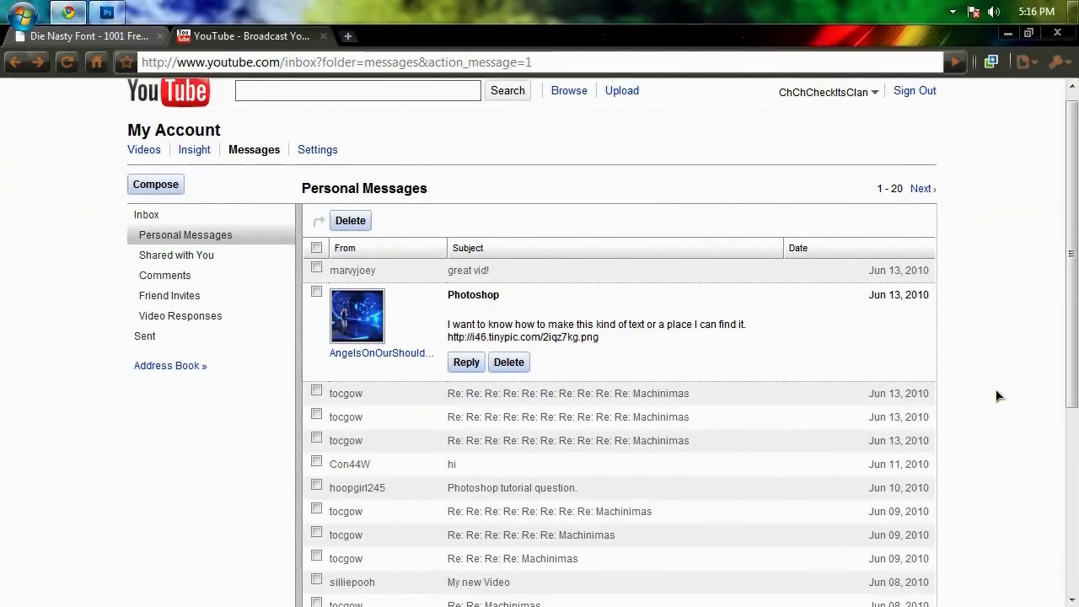
Switch to Photoshop and show the Demo group in Astonish.psd to examine the finished text effect.
{"action": "left_click", "coordinate": [107, 12]}
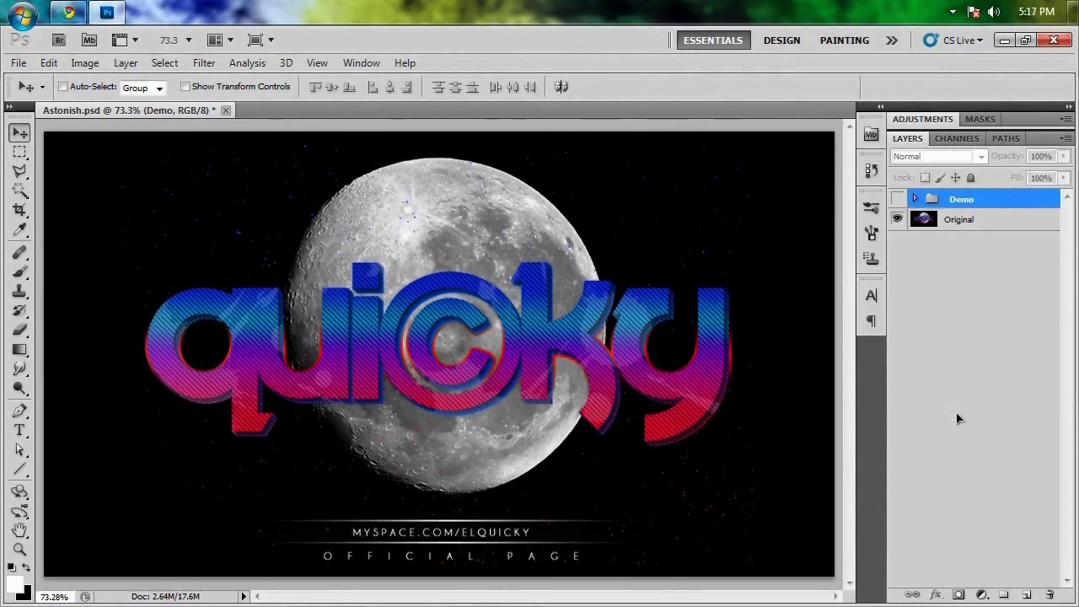
{"action": "left_click", "coordinate": [898, 199]}
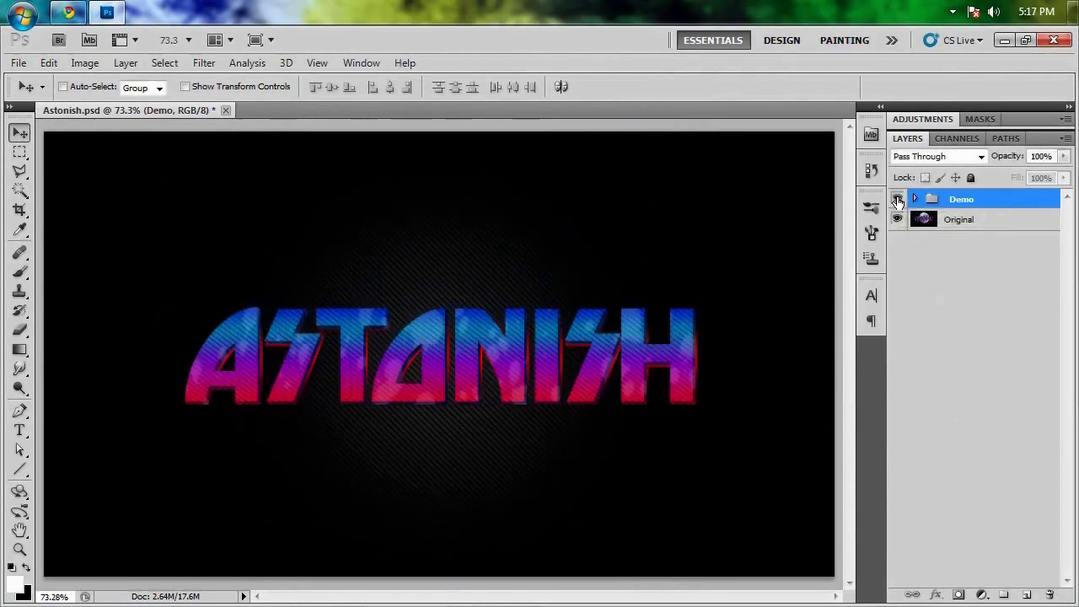
{"action": "key", "text": "Tab"}
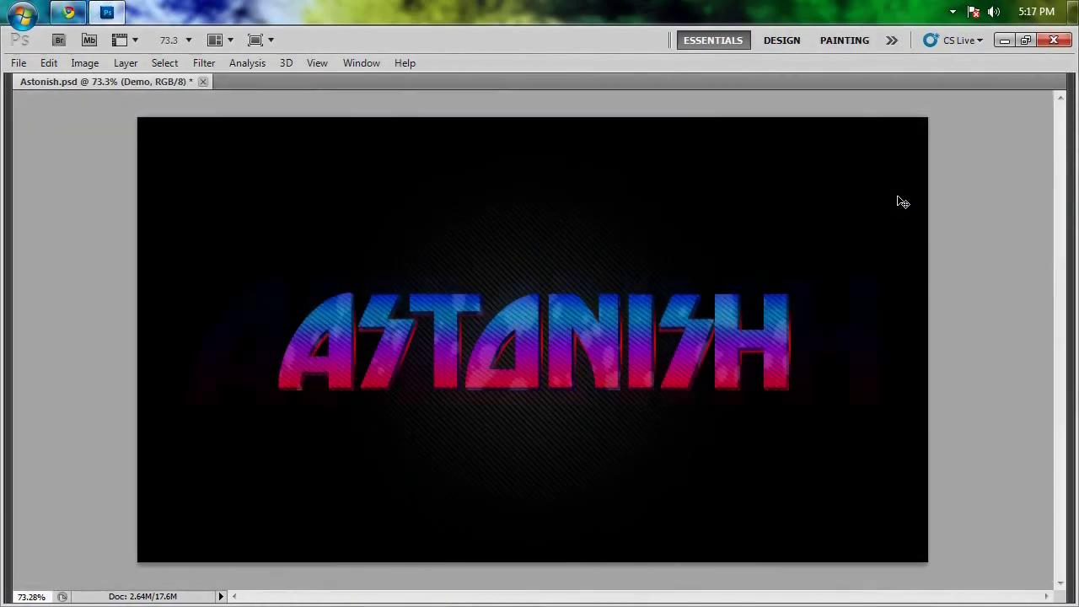
{"action": "key", "text": "ctrl+1"}
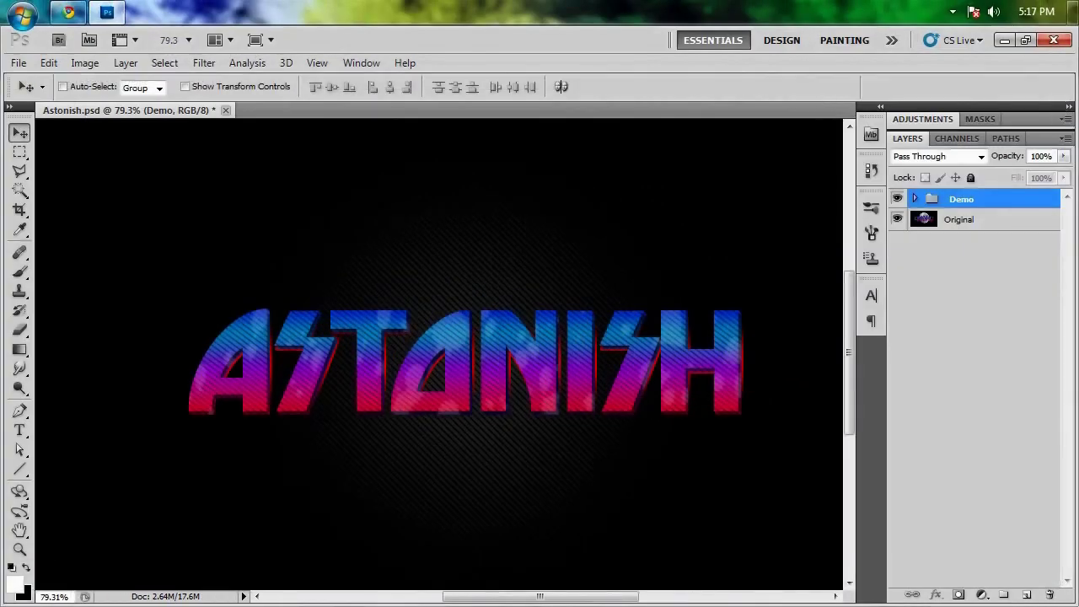
{"action": "key", "text": "ctrl+0"}
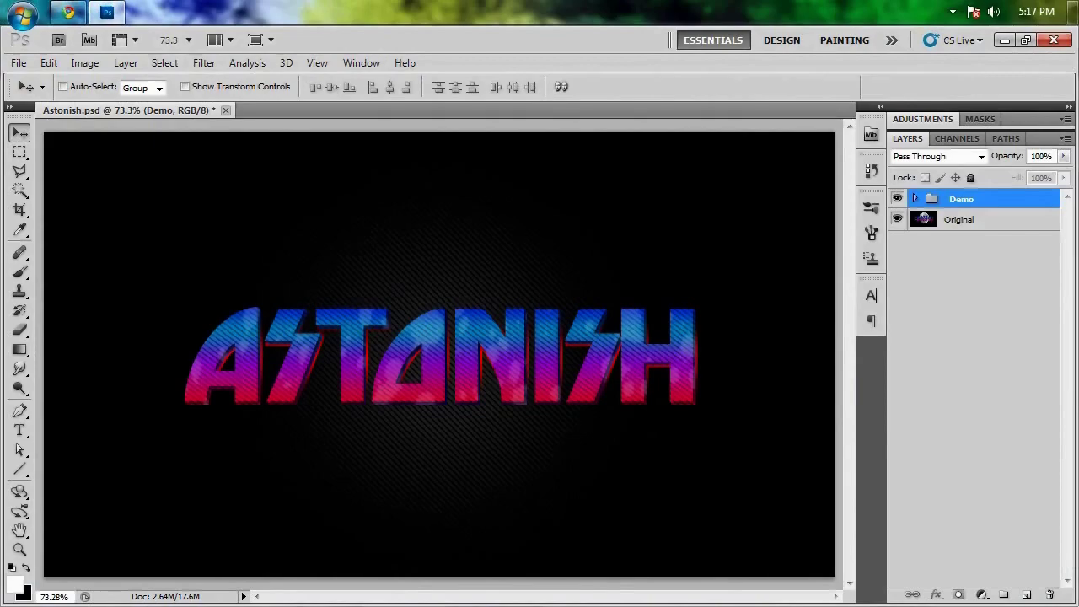
Create a new 1280 × 720 pixel document at 72 pixels/inch in RGB Color with a transparent background.
{"action": "left_click", "coordinate": [18, 63]}
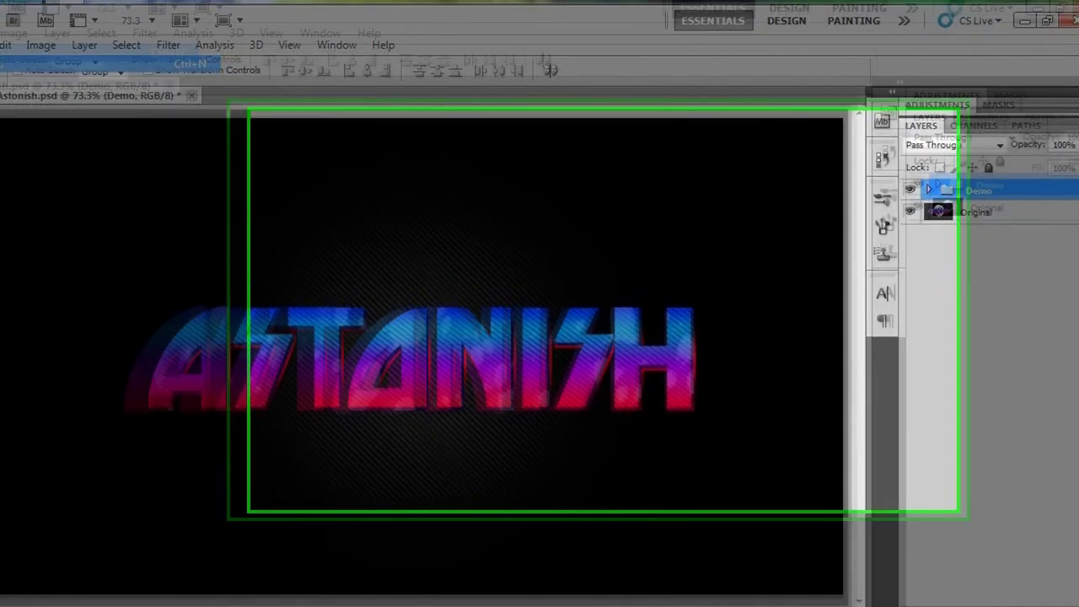
{"action": "left_click", "coordinate": [34, 63]}
{"action": "left_click", "coordinate": [544, 138]}
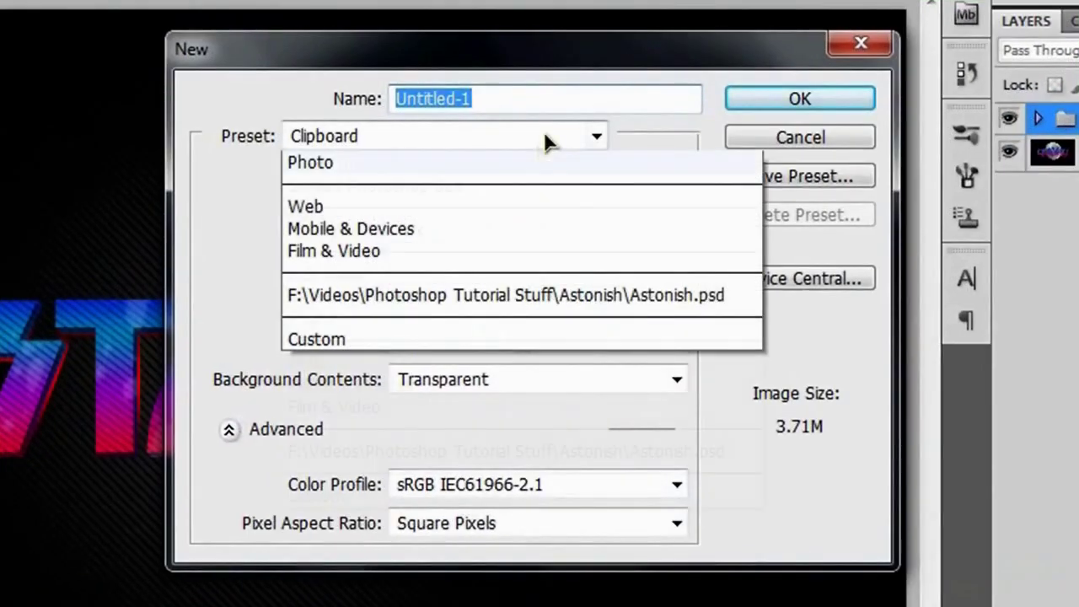
{"action": "left_click", "coordinate": [544, 231]}
{"action": "left_click", "coordinate": [506, 221]}
{"action": "left_click", "coordinate": [494, 256]}
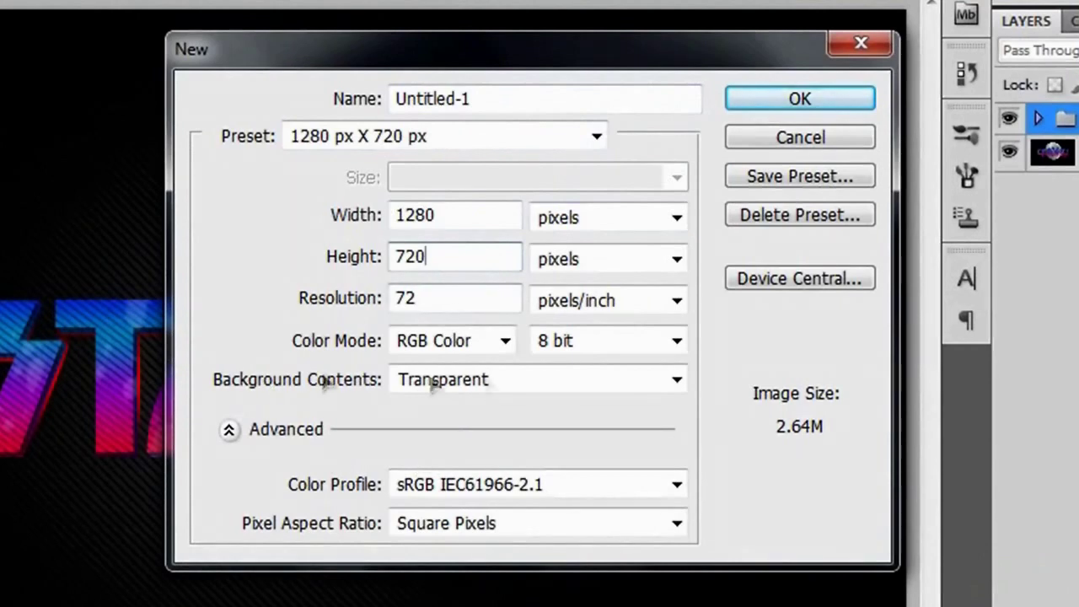
{"action": "left_click", "coordinate": [708, 382]}
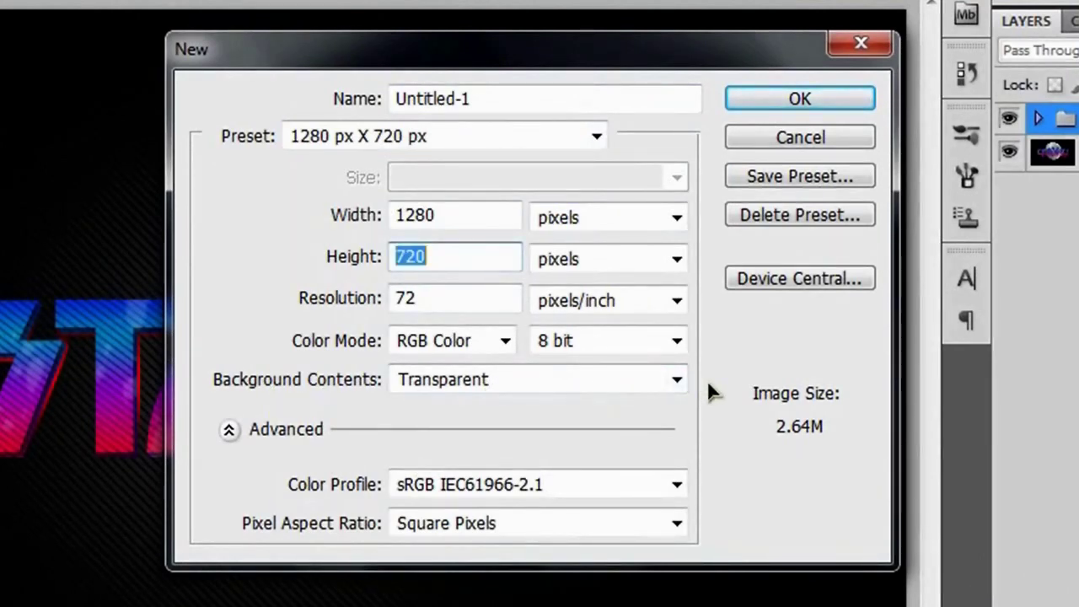
{"action": "left_click", "coordinate": [493, 217]}
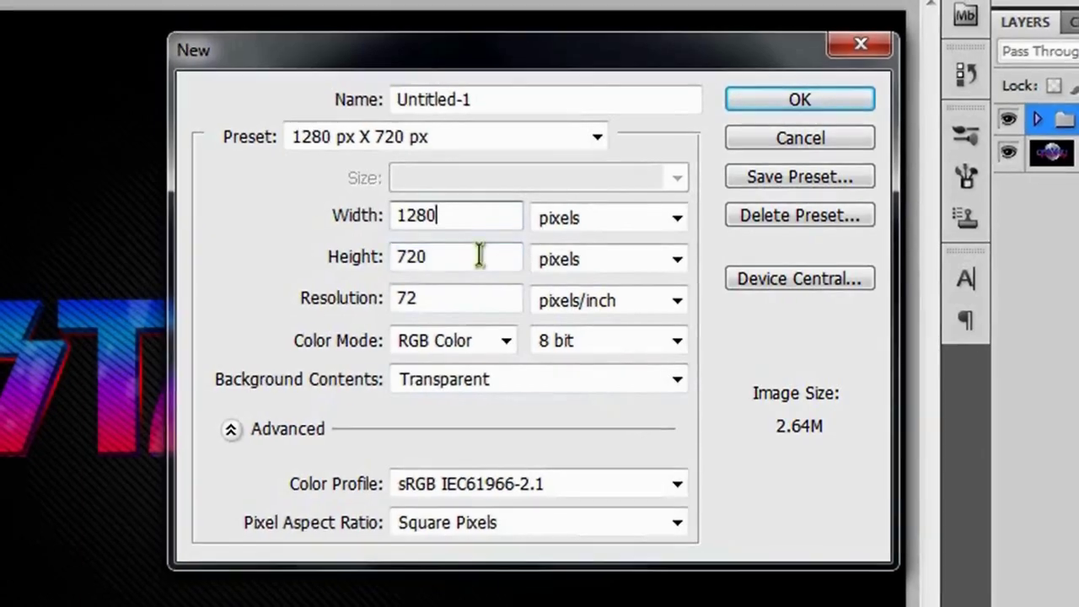
{"action": "left_click", "coordinate": [481, 256]}
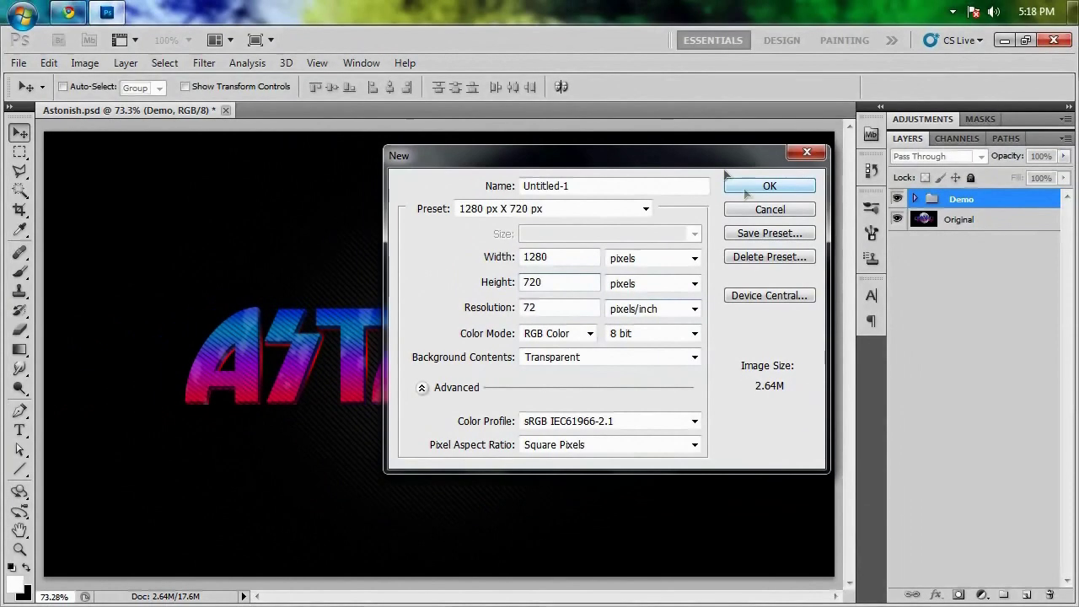
{"action": "left_click", "coordinate": [784, 190]}
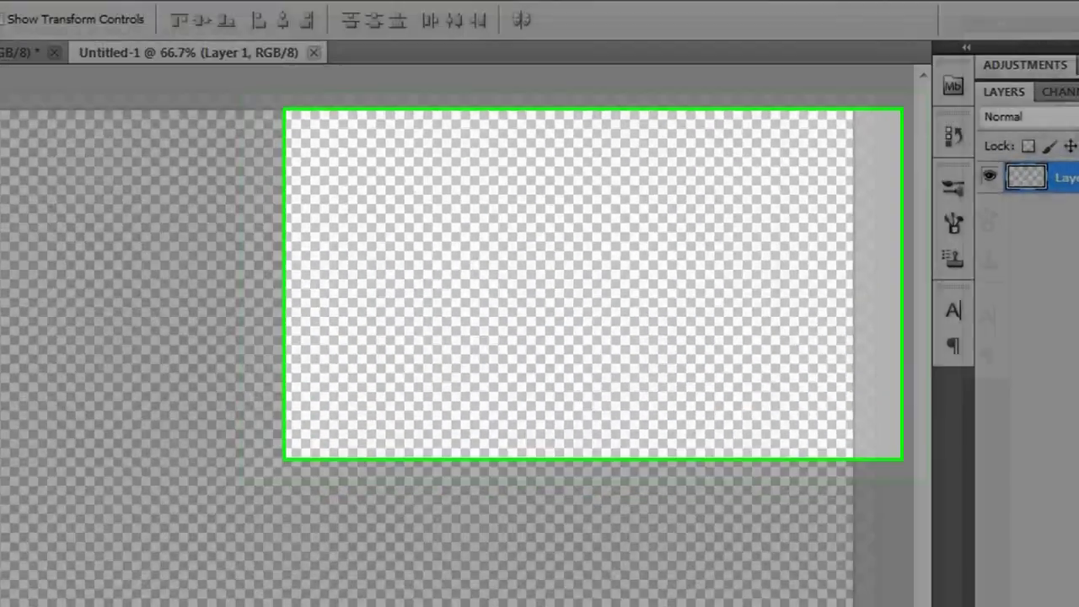
Fill the layer with black at 100% opacity and rename it Black.
{"action": "key", "text": "shift+F5"}
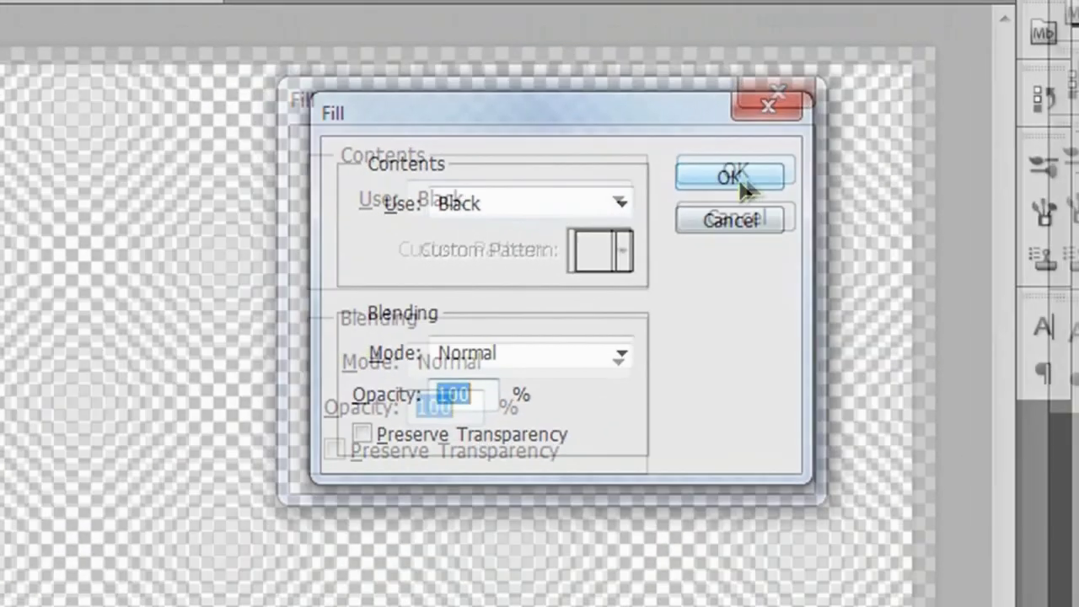
{"action": "left_click", "coordinate": [745, 190]}
{"action": "double_click", "coordinate": [976, 216]}
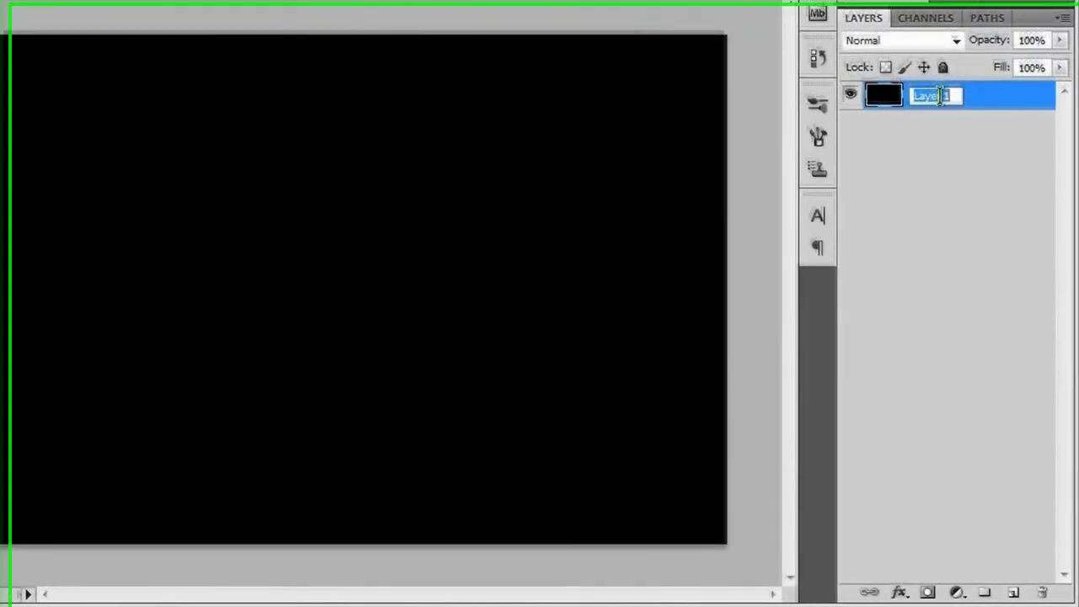
{"action": "type", "text": "Black"}
{"action": "key", "text": "Return"}
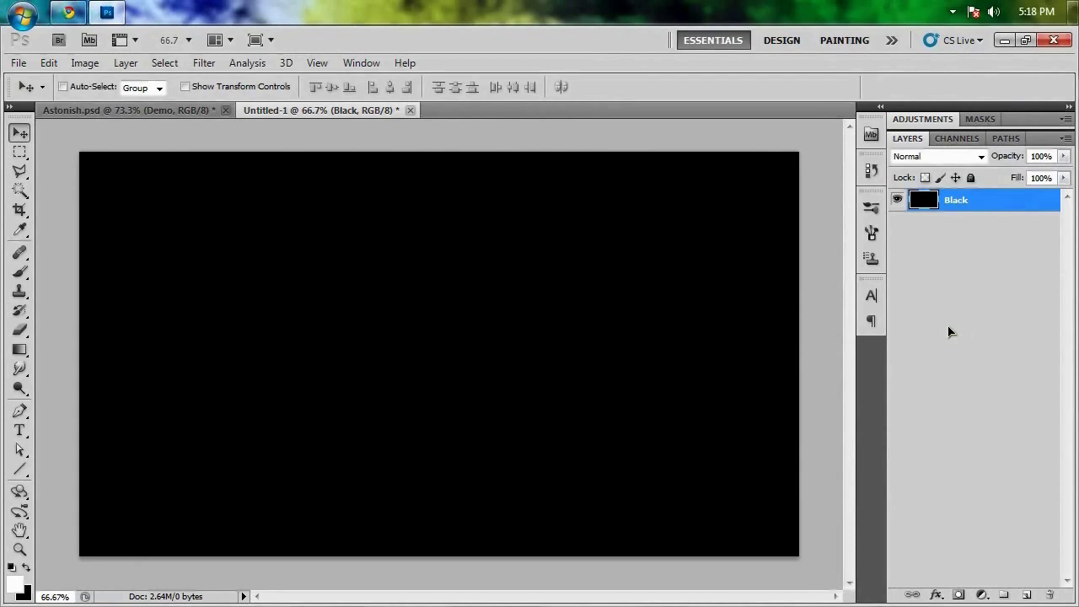
Check the Astonish.psd reference, and add two empty layers above Black in the new document.
{"action": "left_click", "coordinate": [135, 111]}
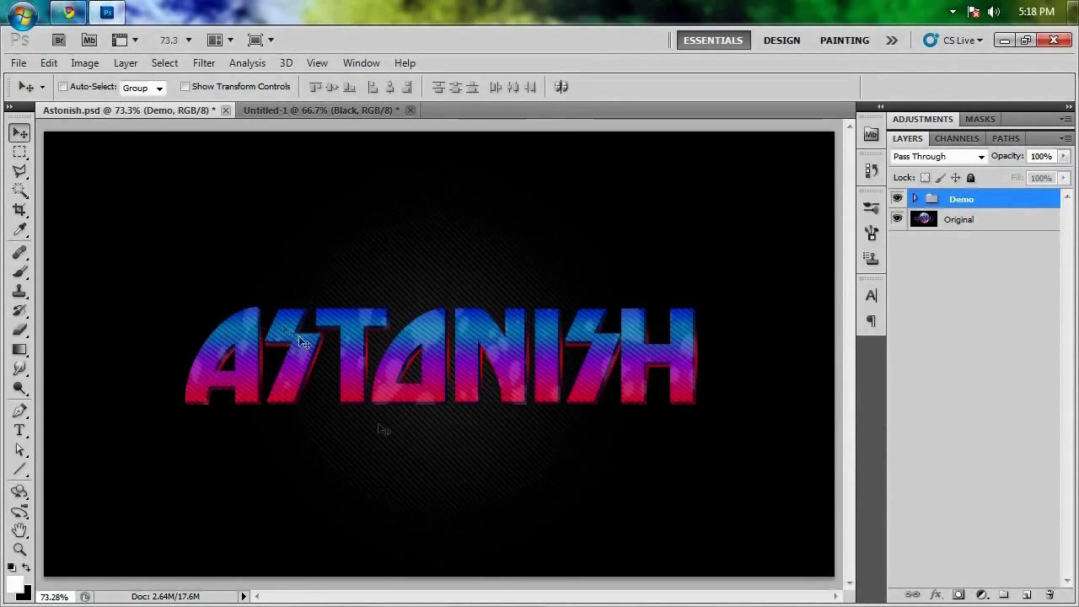
{"action": "left_click", "coordinate": [339, 111]}
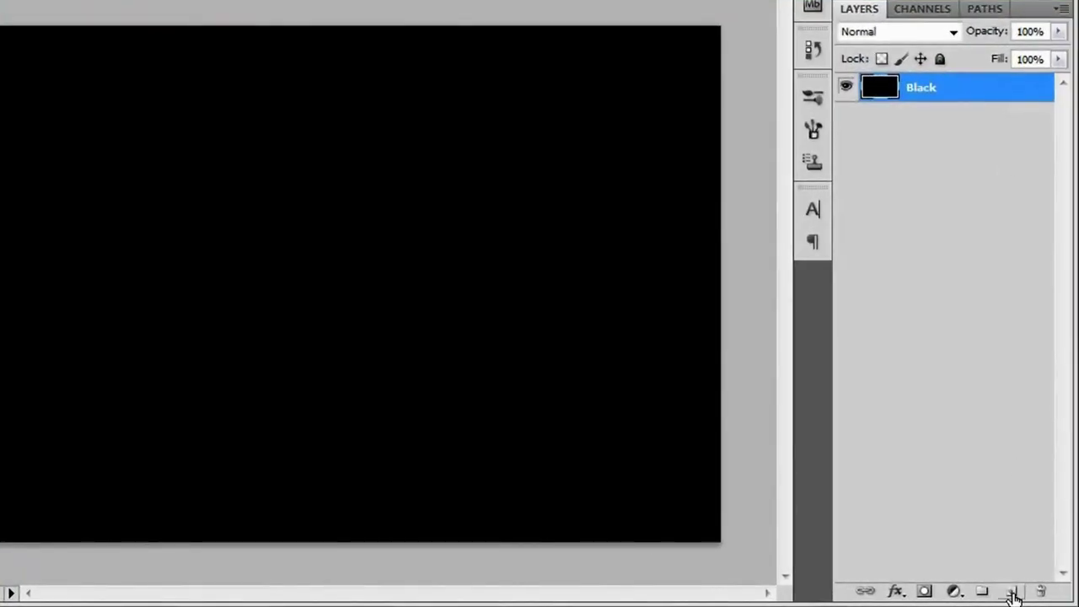
{"action": "left_click", "coordinate": [1013, 592]}
{"action": "left_click", "coordinate": [1014, 592]}
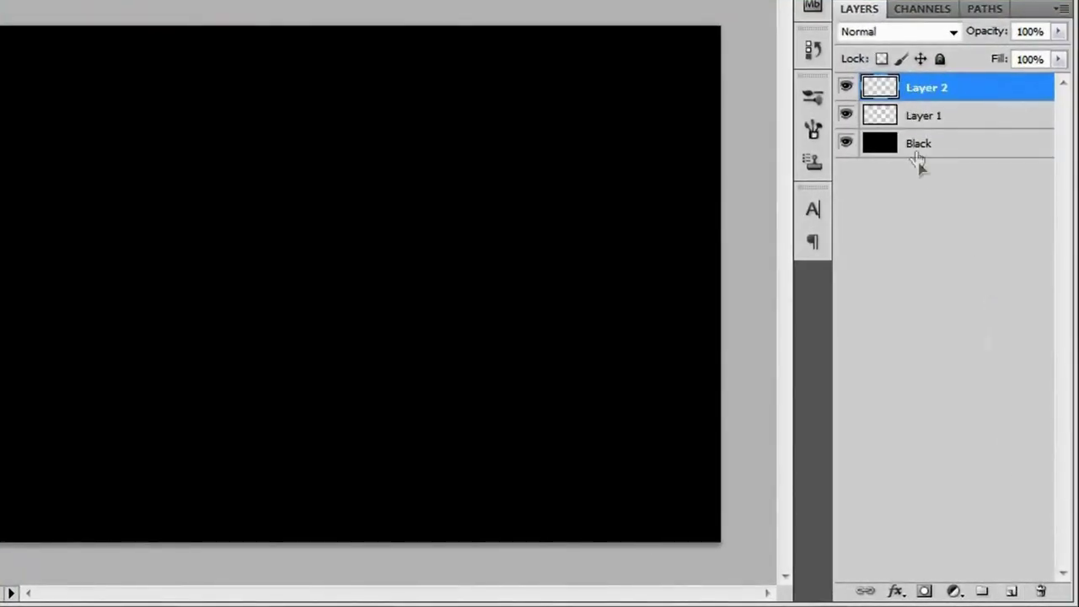
Rename the middle layer Spotlight and the topmost layer Lines.
{"action": "double_click", "coordinate": [924, 115]}
{"action": "type", "text": "Spotlight"}
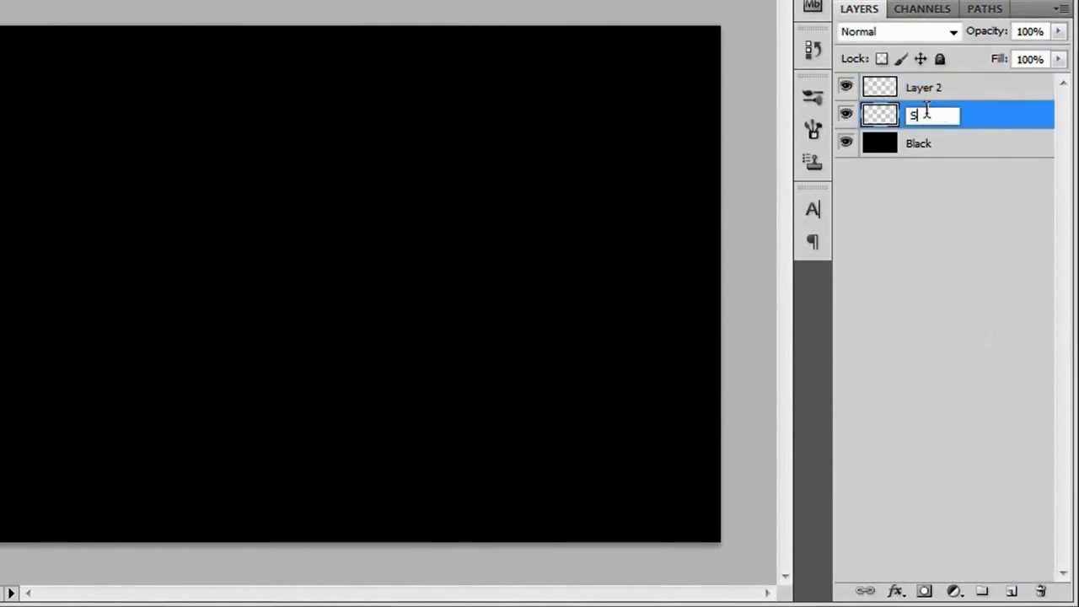
{"action": "key", "text": "Return"}
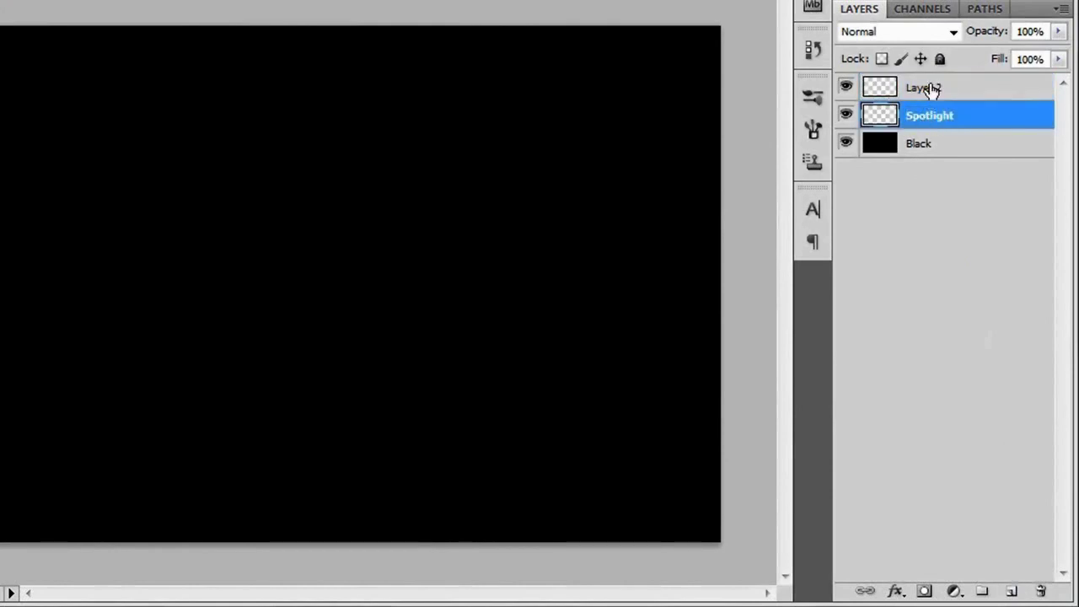
{"action": "double_click", "coordinate": [927, 87]}
{"action": "type", "text": "Lines"}
{"action": "key", "text": "Return"}
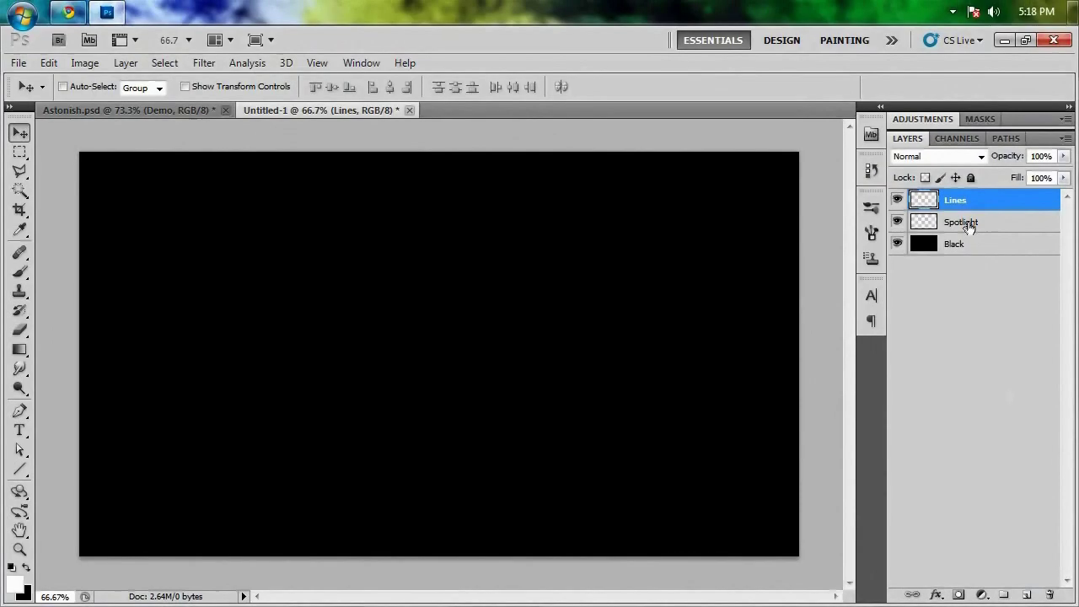
Paint a single white spot at the canvas centre on the Spotlight layer with an 800 px brush at 0% hardness.
{"action": "left_click", "coordinate": [965, 207]}
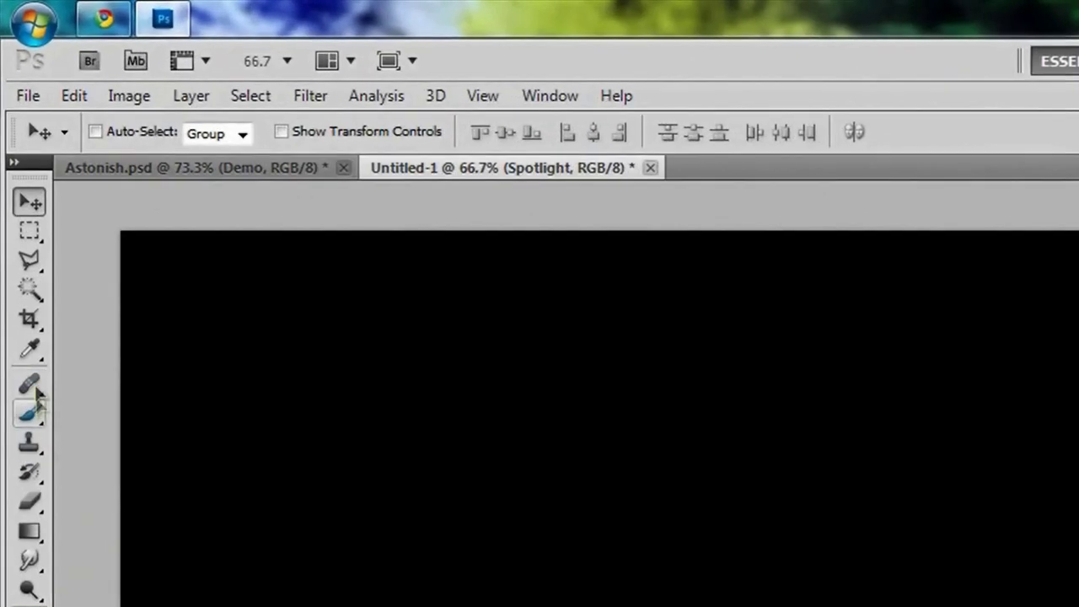
{"action": "left_click_drag", "start_coordinate": [31, 411], "coordinate": [236, 416]}
{"action": "left_click", "coordinate": [131, 134]}
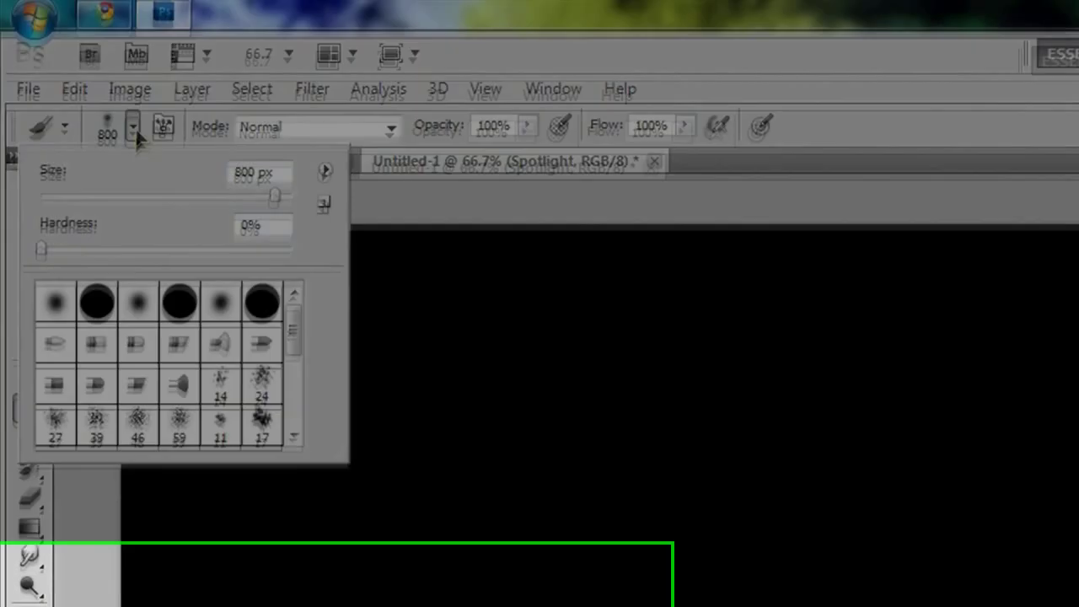
{"action": "left_click", "coordinate": [133, 135]}
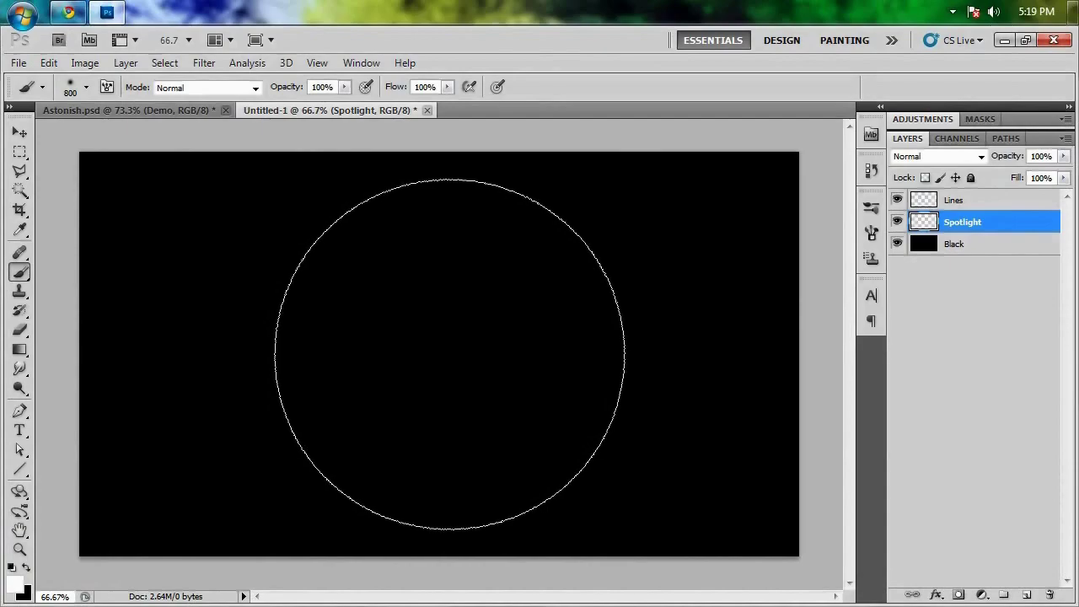
{"action": "left_click", "coordinate": [449, 354]}
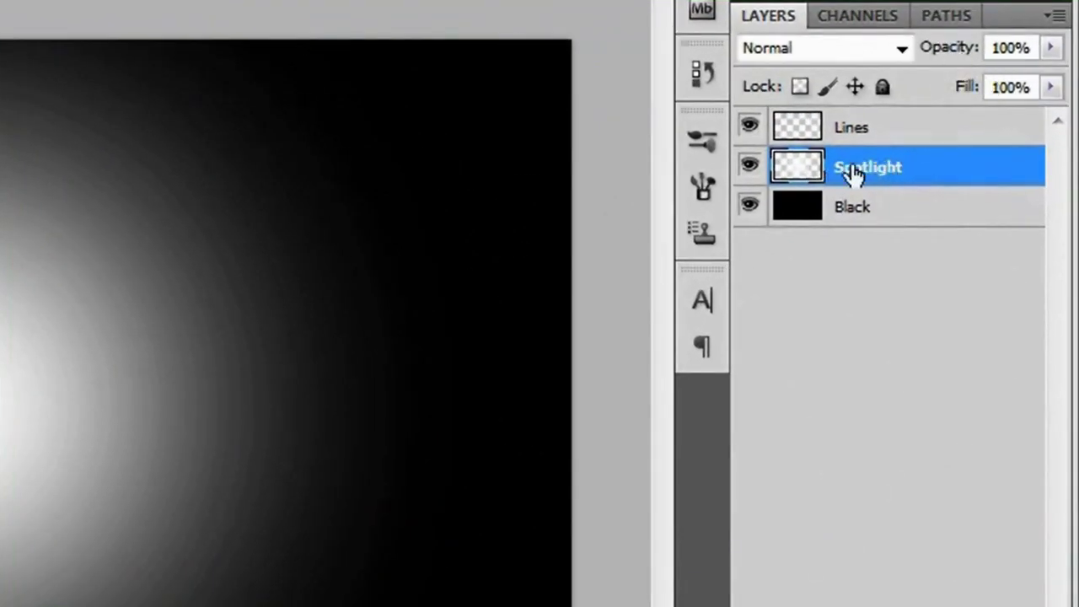
Set the Spotlight layer's opacity to 15%.
{"action": "left_click", "coordinate": [1002, 46]}
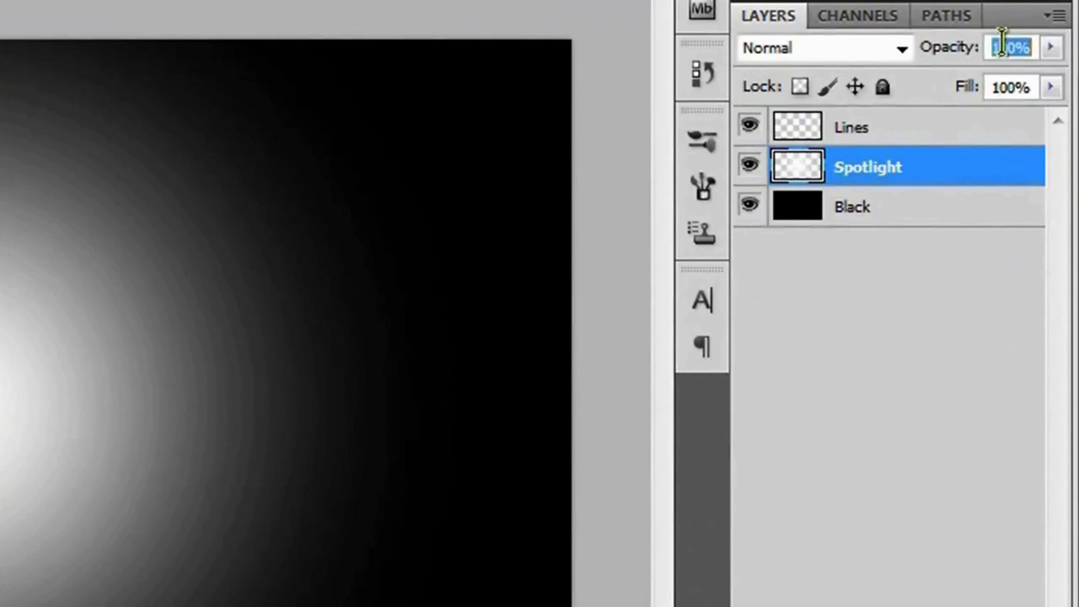
{"action": "type", "text": "15"}
{"action": "key", "text": "Return"}
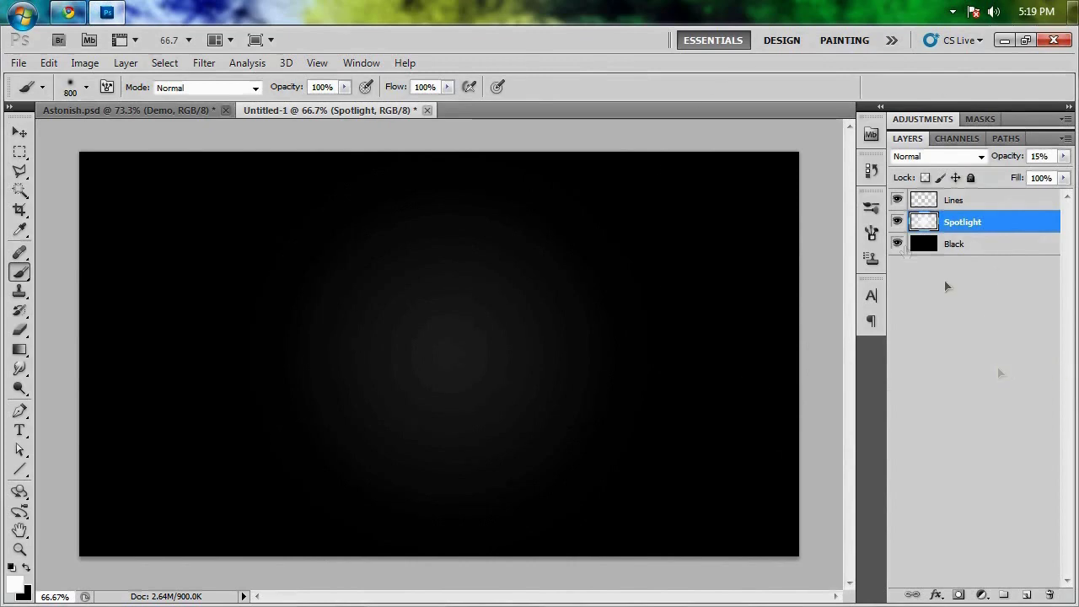
Draw a white horizontal line across the full canvas width on the Lines layer, using the Line Tool with a 2 px weight.
{"action": "left_click", "coordinate": [1007, 205]}
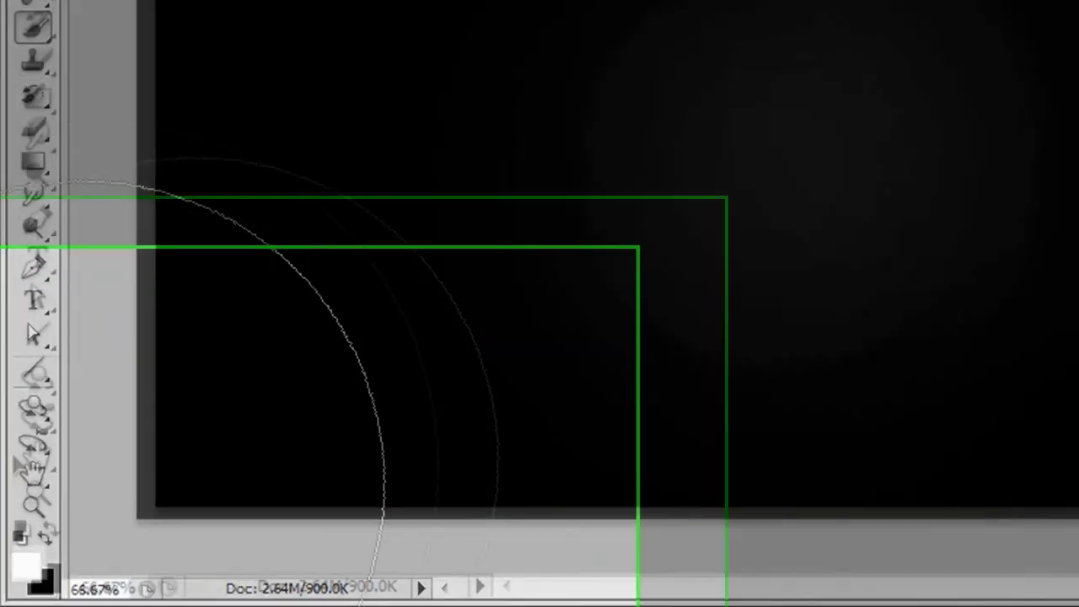
{"action": "left_click", "coordinate": [19, 449]}
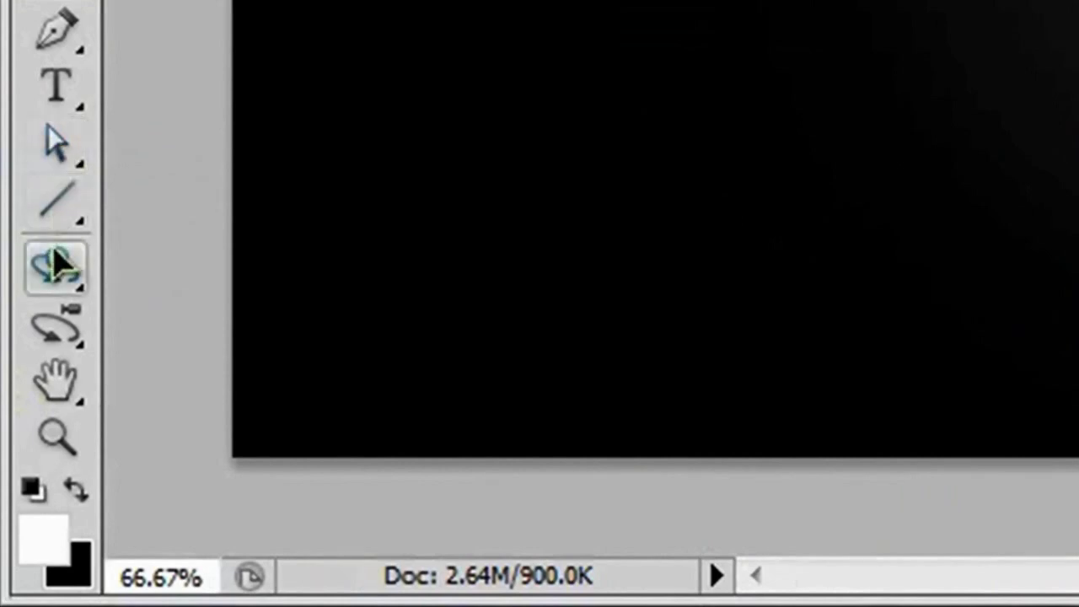
{"action": "left_click", "coordinate": [55, 201]}
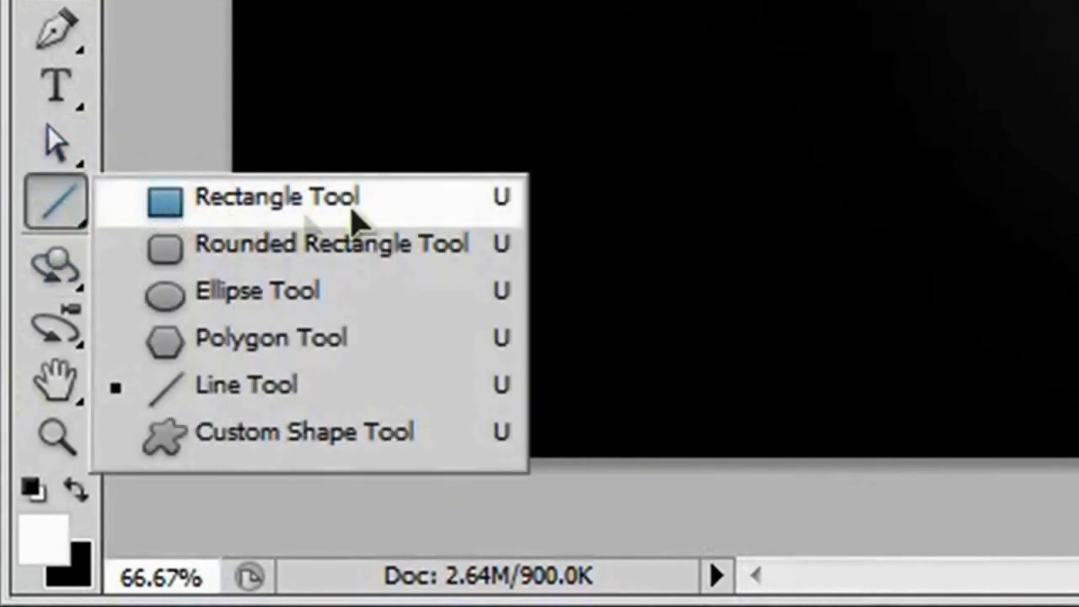
{"action": "left_click", "coordinate": [436, 207]}
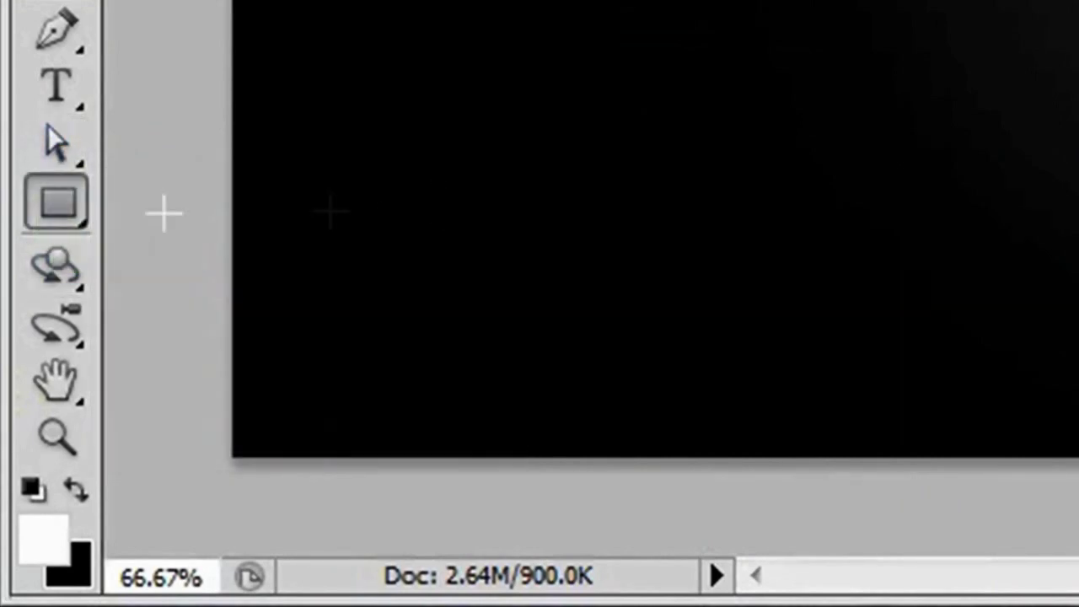
{"action": "left_click", "coordinate": [63, 219]}
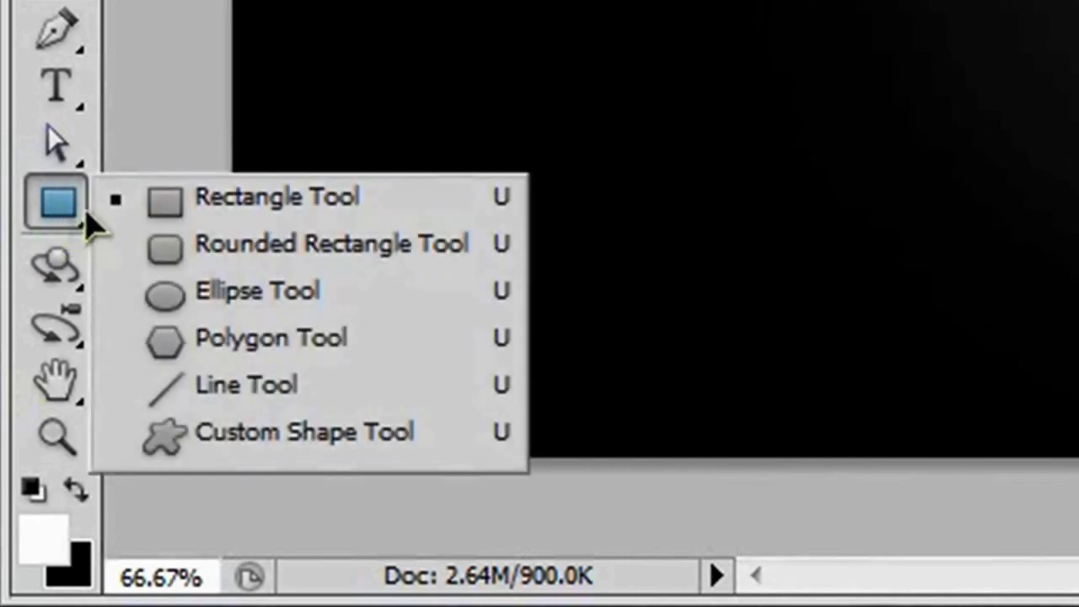
{"action": "left_click", "coordinate": [462, 390]}
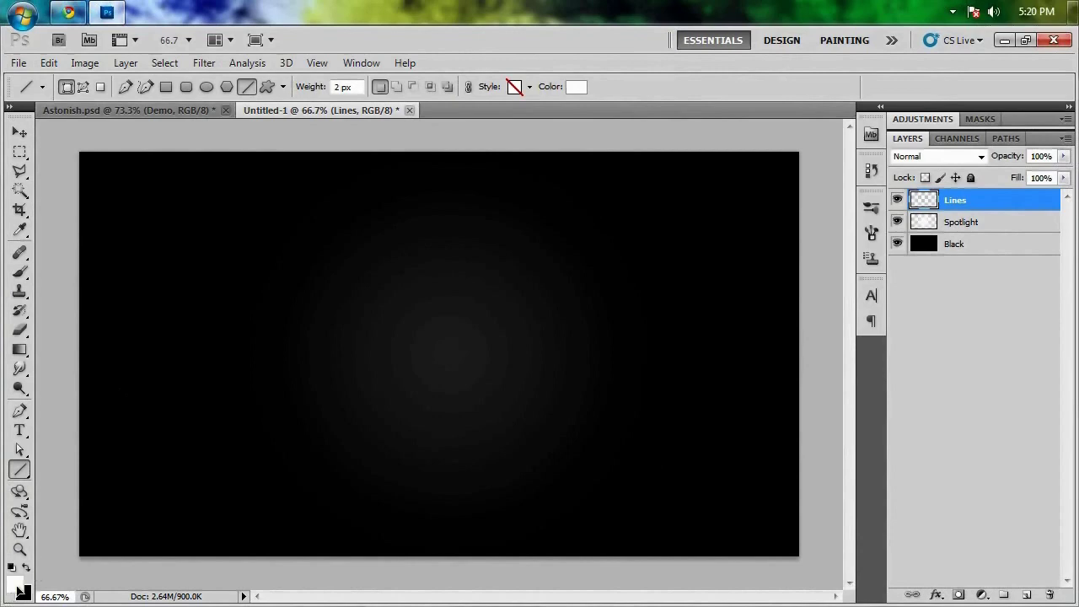
{"action": "left_click_drag", "start_coordinate": [62, 361], "coordinate": [666, 361]}
{"action": "left_click_drag", "start_coordinate": [711, 391], "coordinate": [810, 415]}
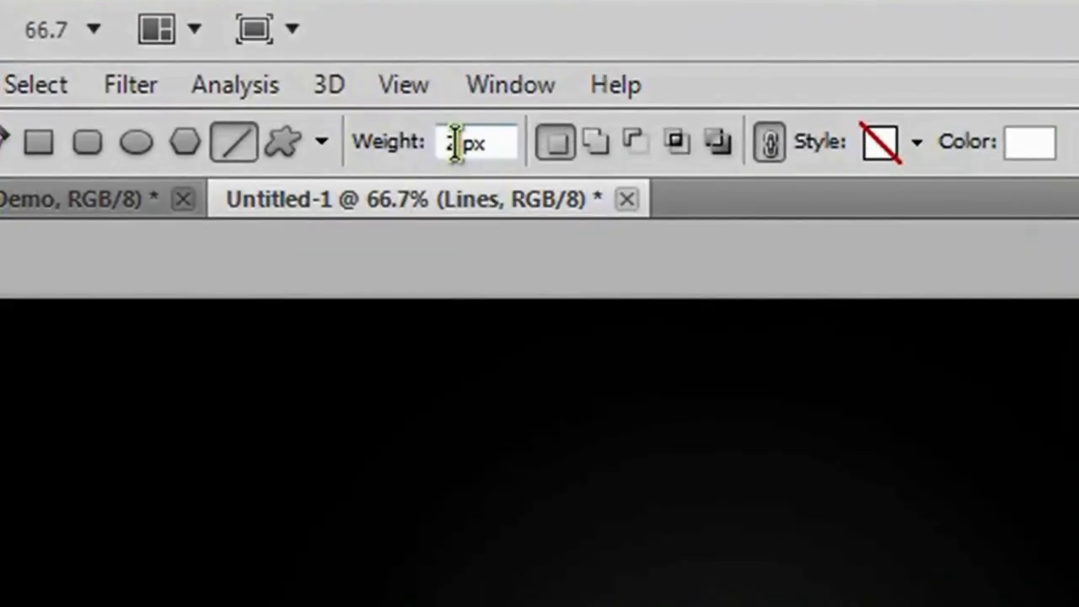
{"action": "left_click_drag", "start_coordinate": [339, 88], "coordinate": [326, 93]}
{"action": "type", "text": "2"}
{"action": "key", "text": "Return"}
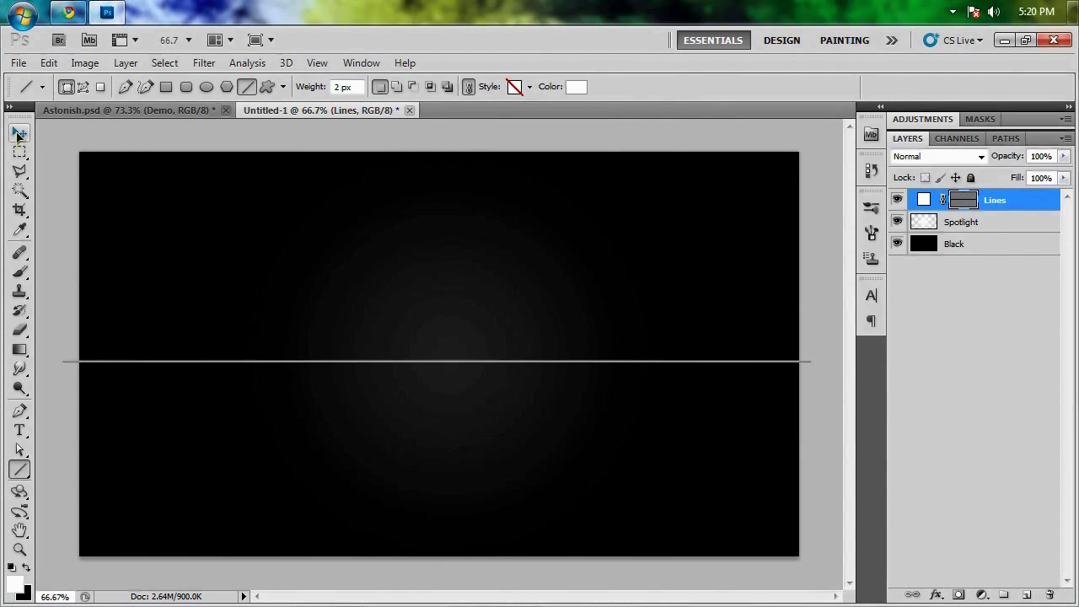
Free-transform the horizontal line on the Lines layer to a rotation of 35 degrees.
{"action": "left_click", "coordinate": [20, 135]}
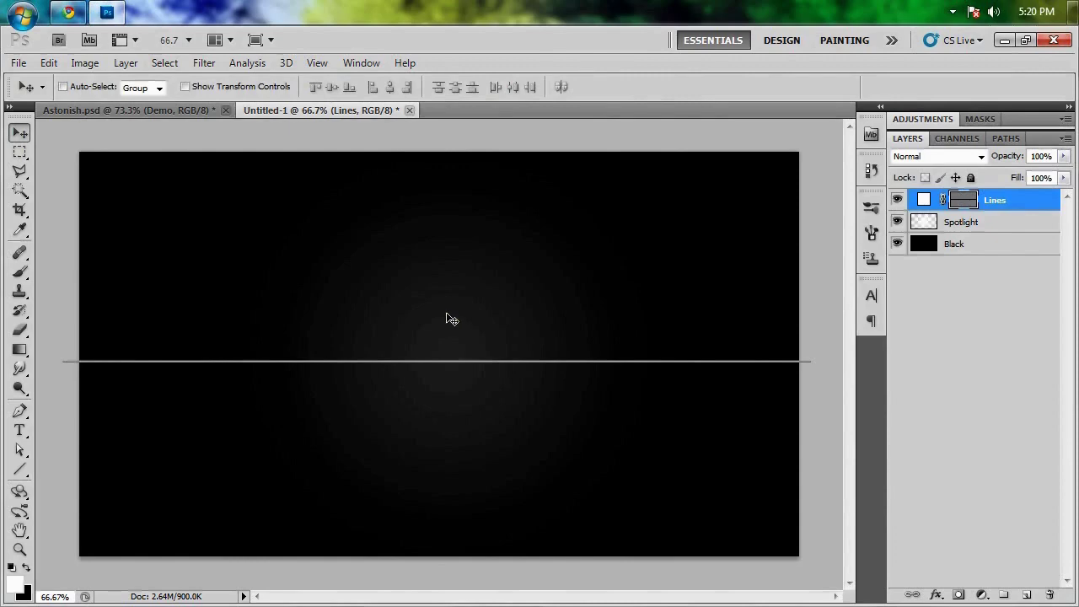
{"action": "key", "text": "ctrl+t"}
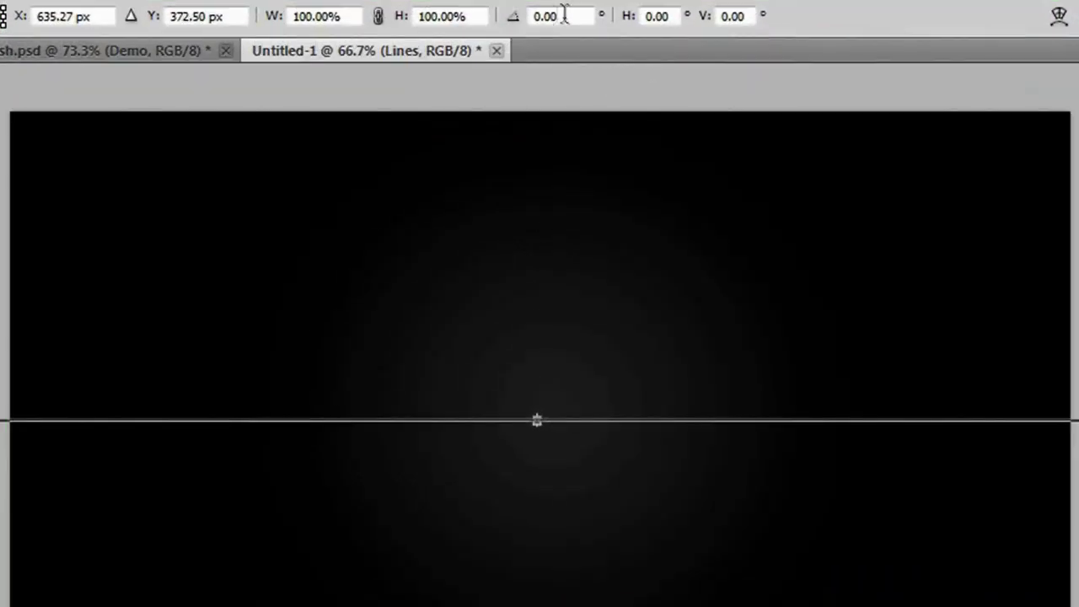
{"action": "left_click_drag", "start_coordinate": [513, 25], "coordinate": [915, 26]}
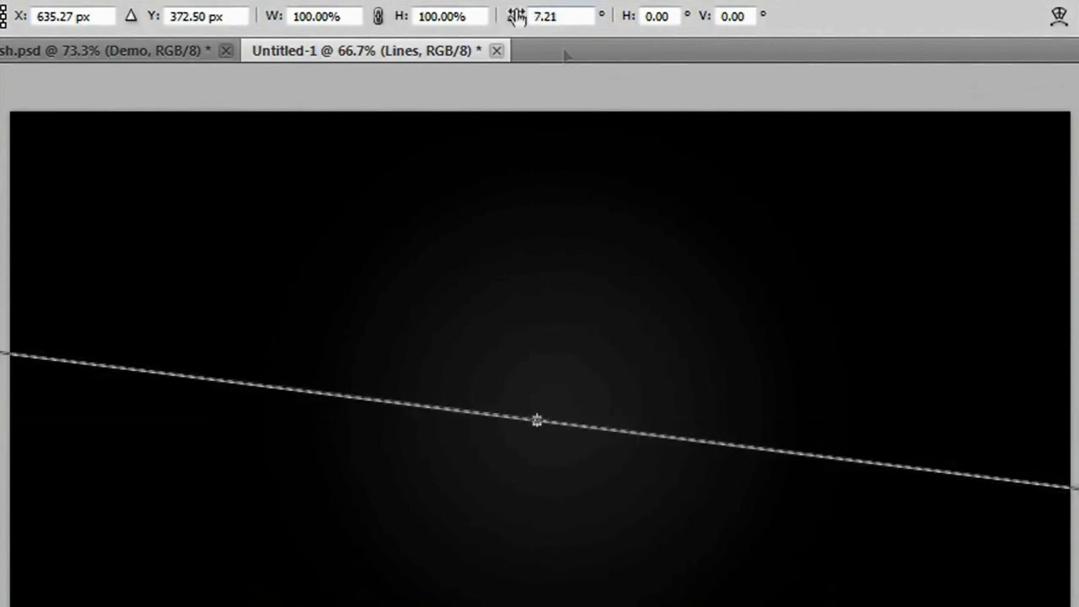
{"action": "left_click", "coordinate": [573, 14]}
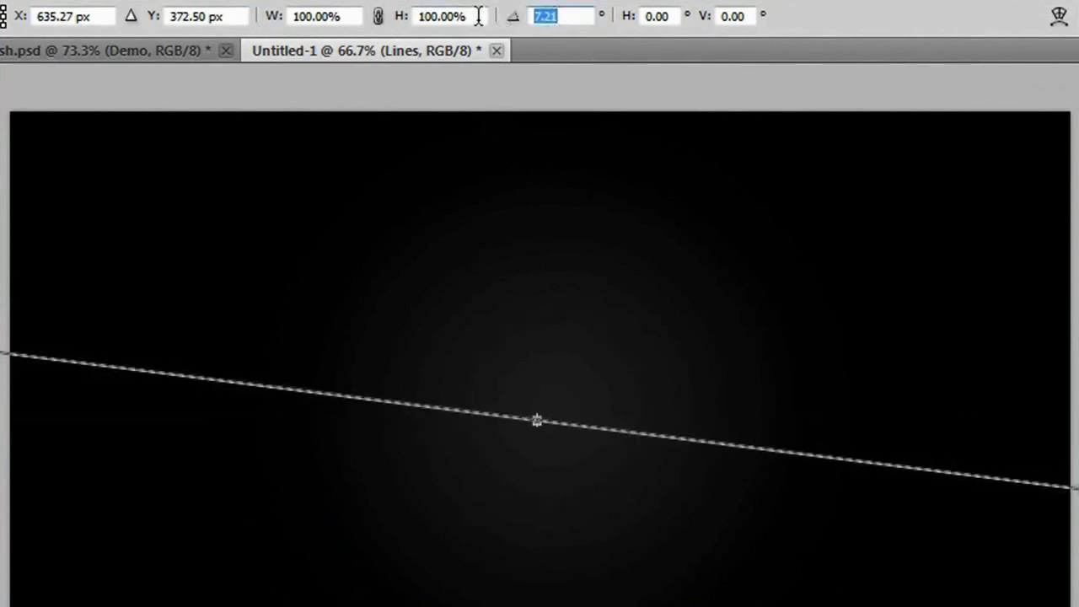
{"action": "type", "text": "35"}
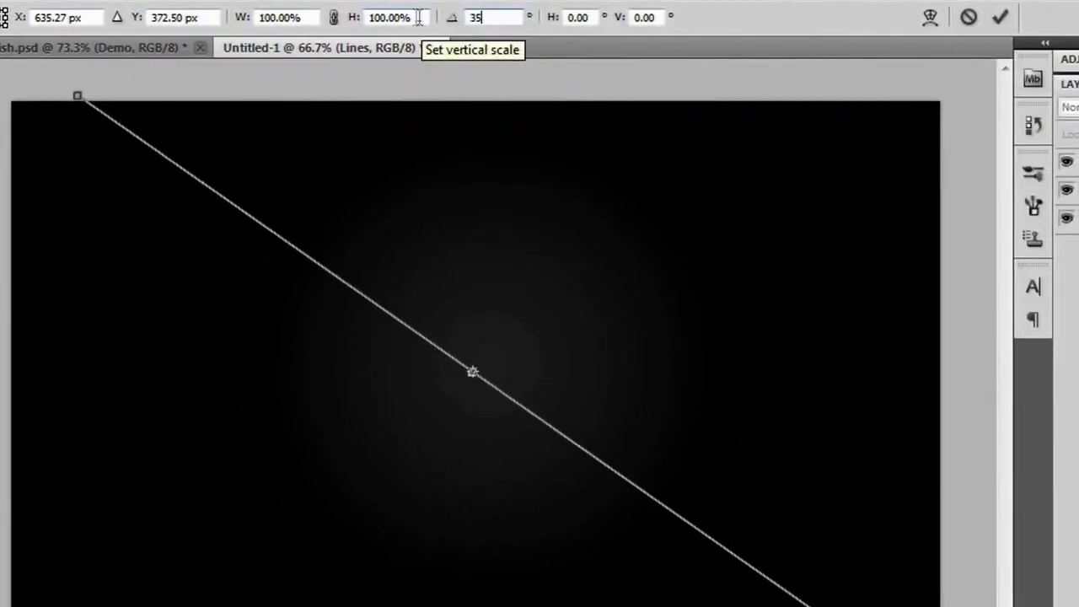
{"action": "left_click", "coordinate": [1000, 17]}
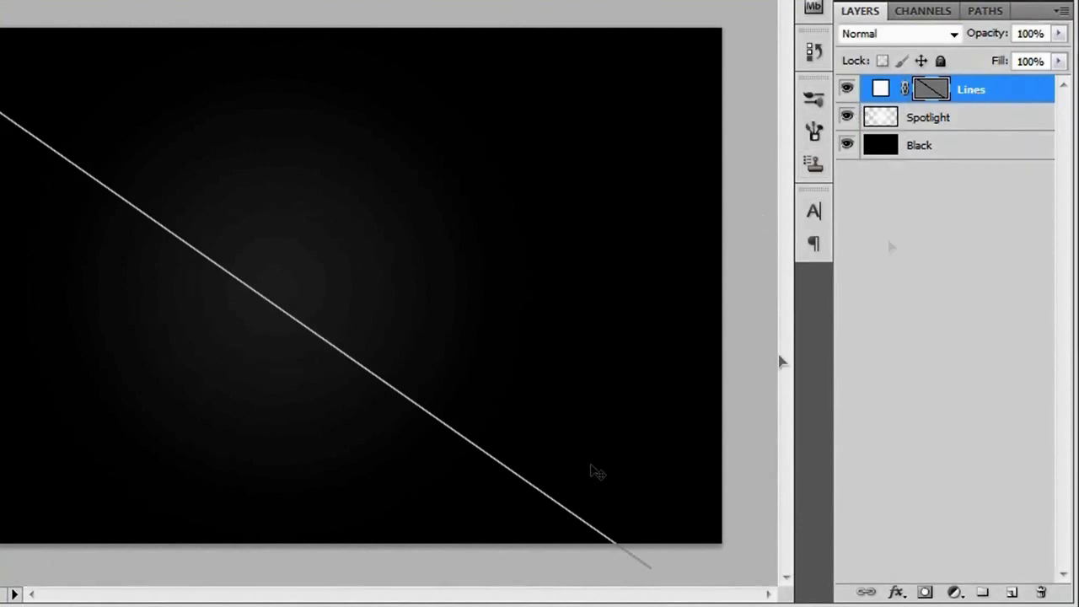
Rasterize the Lines layer and move the diagonal line horizontally so it starts at the canvas's upper-left corner.
{"action": "right_click", "coordinate": [977, 98]}
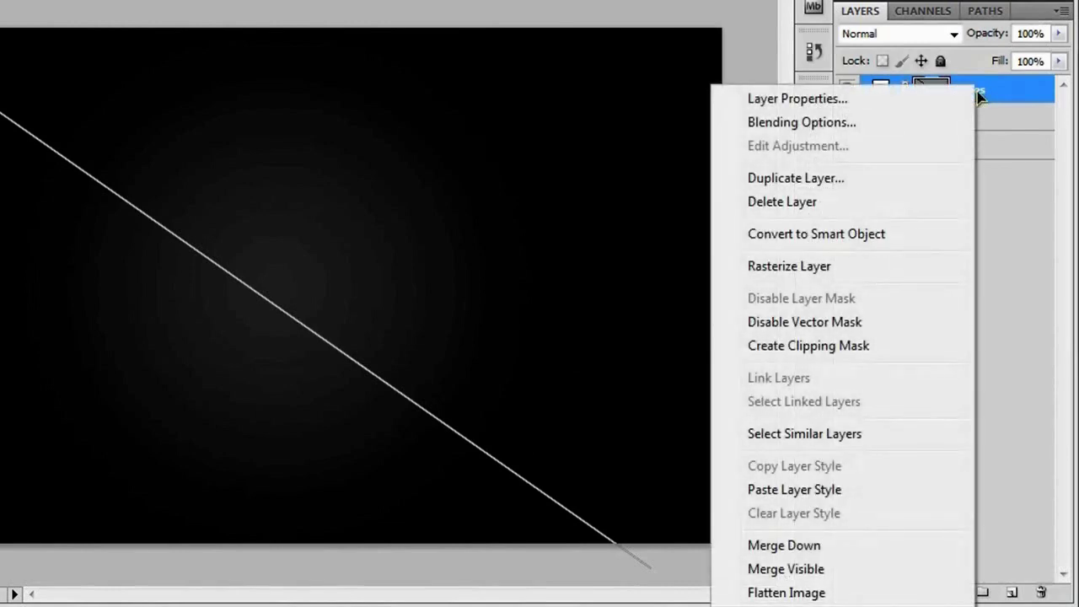
{"action": "left_click", "coordinate": [909, 268]}
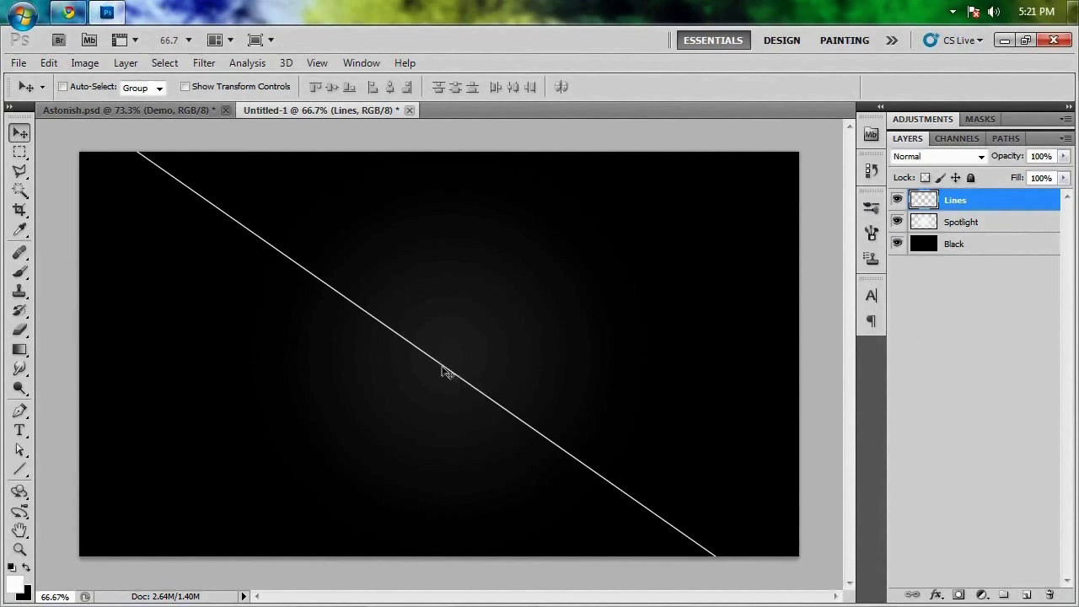
{"action": "left_click_drag", "start_coordinate": [453, 376], "coordinate": [397, 375]}
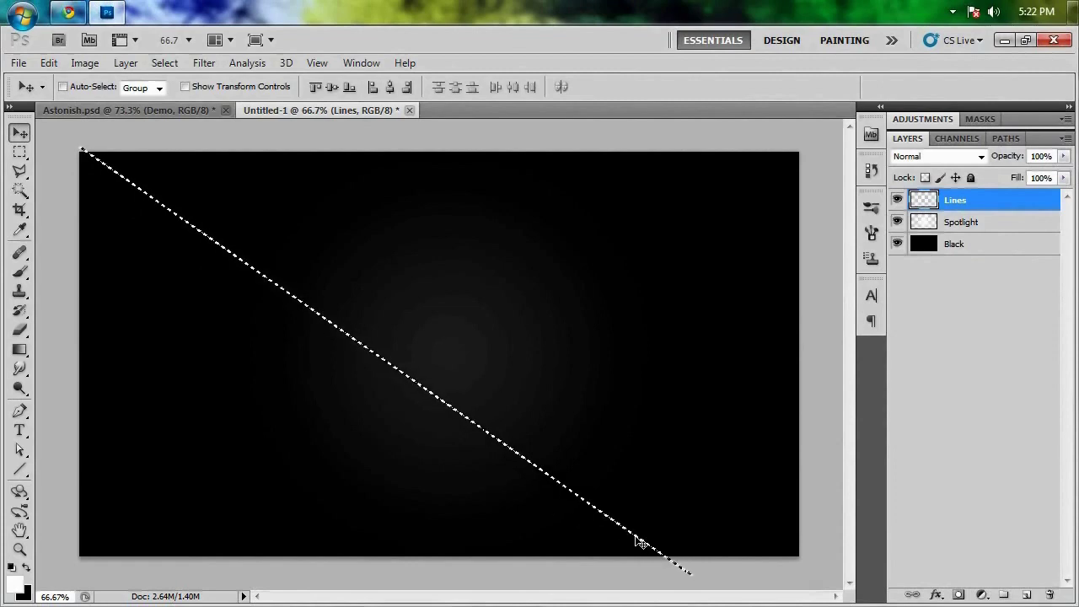
Free-transform a duplicate of the selected diagonal line, setting its horizontal position to 566 px.
{"action": "key", "text": "ctrl+t"}
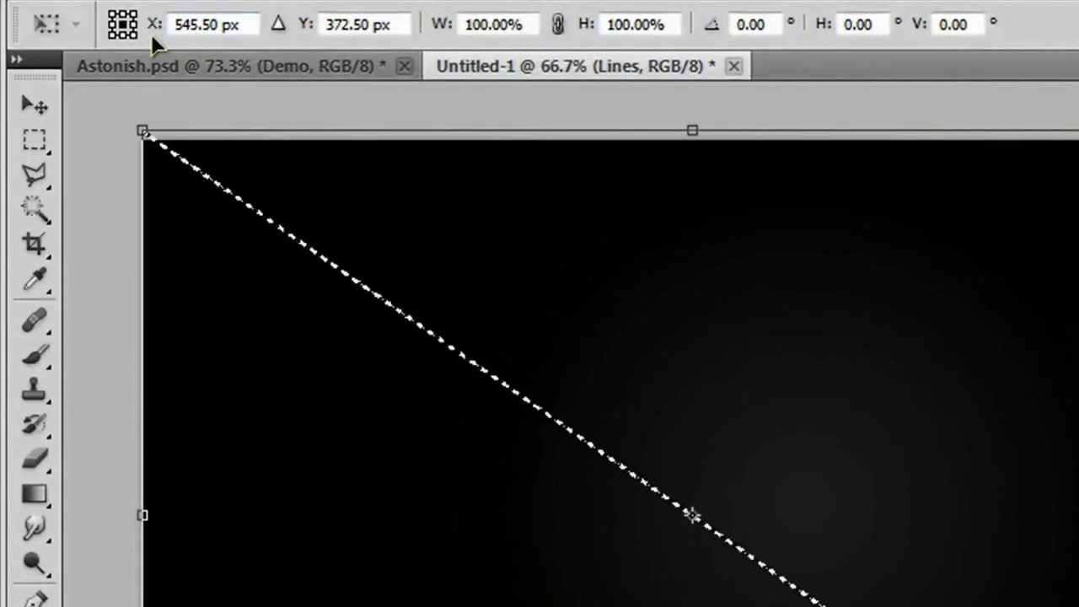
{"action": "left_click", "coordinate": [193, 24]}
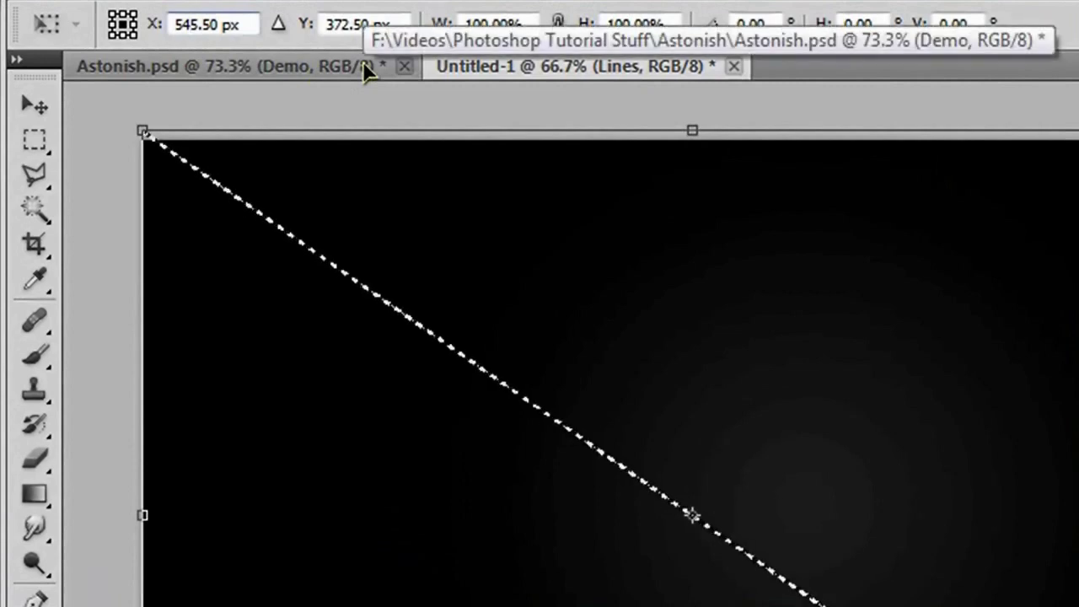
{"action": "key", "text": "Down"}
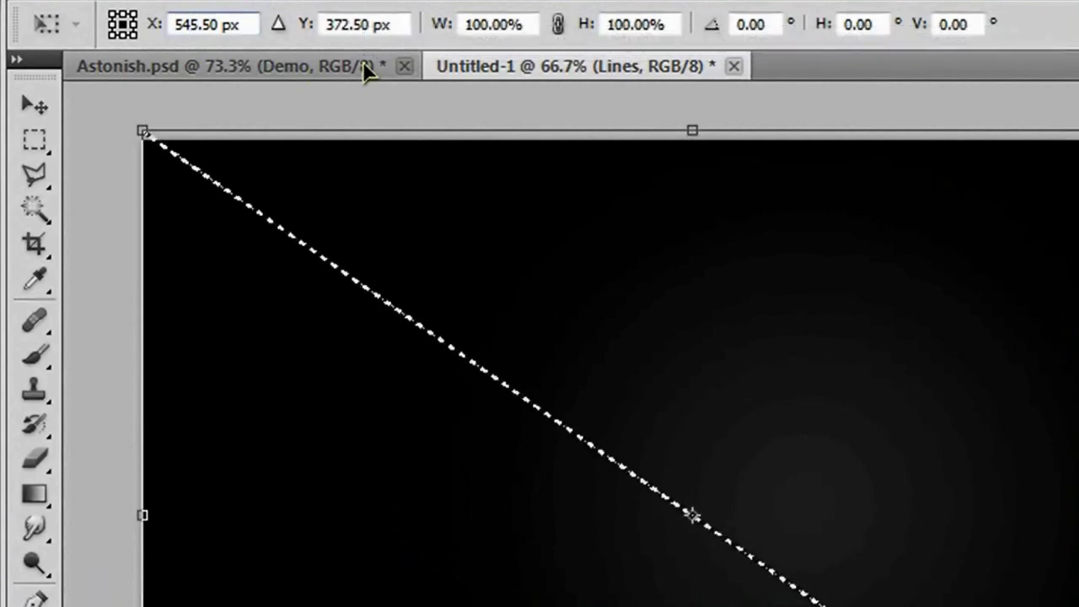
{"action": "key", "text": "shift+Left"}
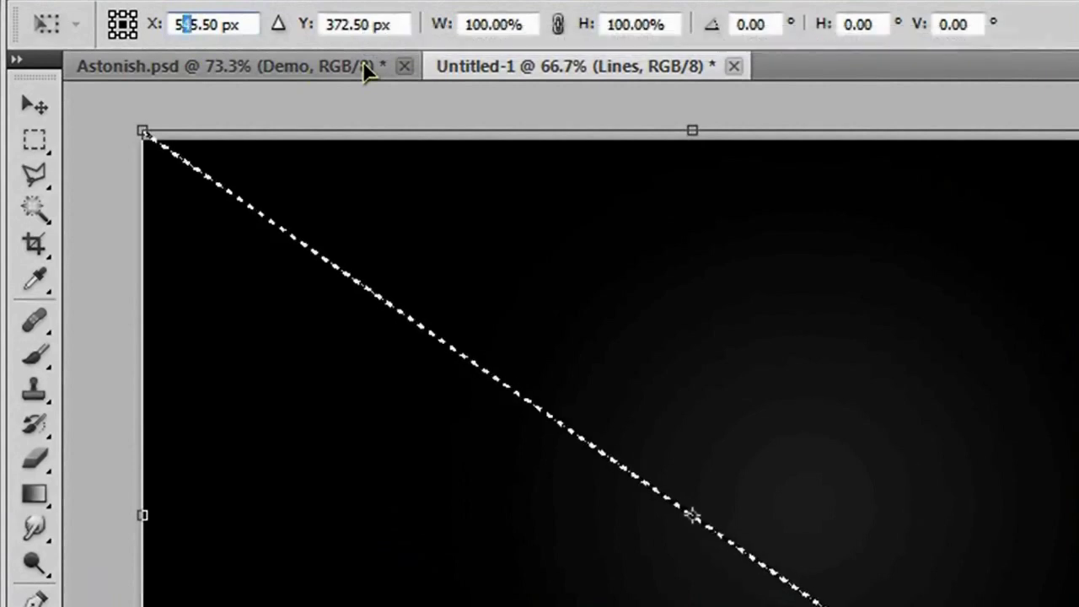
{"action": "type", "text": "66"}
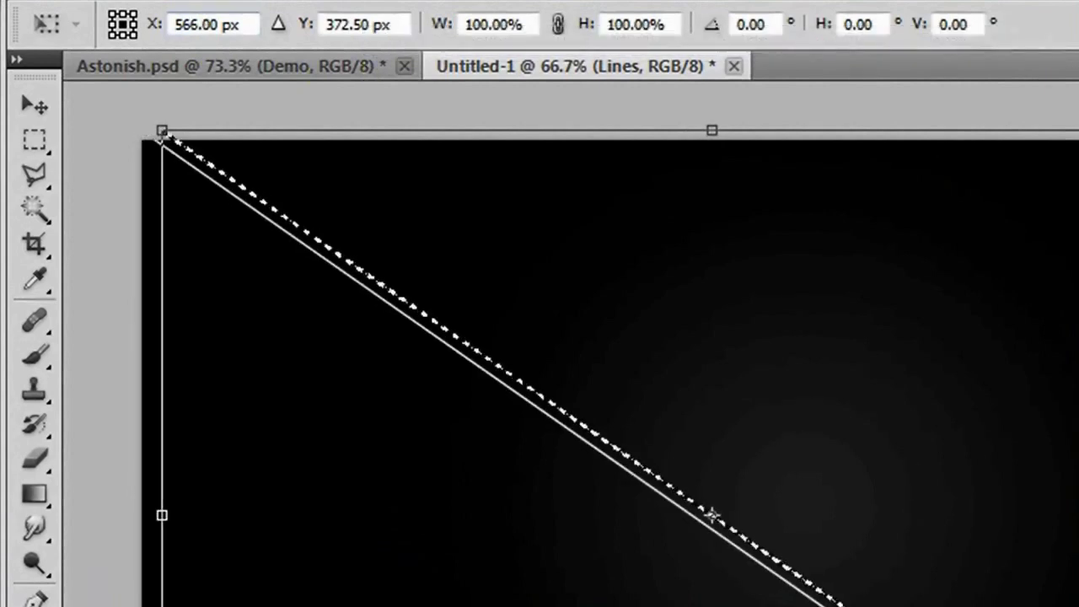
{"action": "key", "text": "Return"}
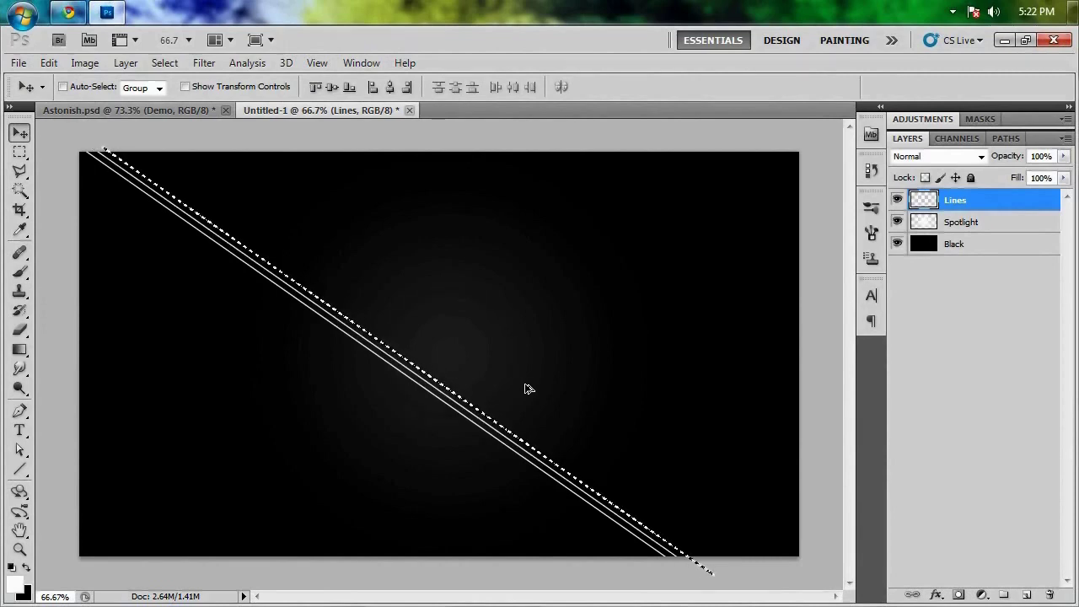
Repeat the duplicating transform until evenly spaced diagonal lines reach the canvas's upper-right corner.
{"action": "key", "text": "ctrl+alt+shift+t"}
{"action": "key", "text": "ctrl+alt+shift+t"}
{"action": "key", "text": "ctrl+alt+shift+t"}
{"action": "key", "text": "ctrl+alt+shift+t"}
{"action": "key", "text": "ctrl+alt+shift+t"}
{"action": "key", "text": "ctrl+alt+shift+t"}
{"action": "key", "text": "ctrl+alt+shift+t"}
{"action": "key", "text": "ctrl+alt+shift+t"}
{"action": "key", "text": "ctrl+alt+shift+t"}
{"action": "key", "text": "ctrl+alt+shift+t"}
{"action": "key", "text": "ctrl+alt+shift+t"}
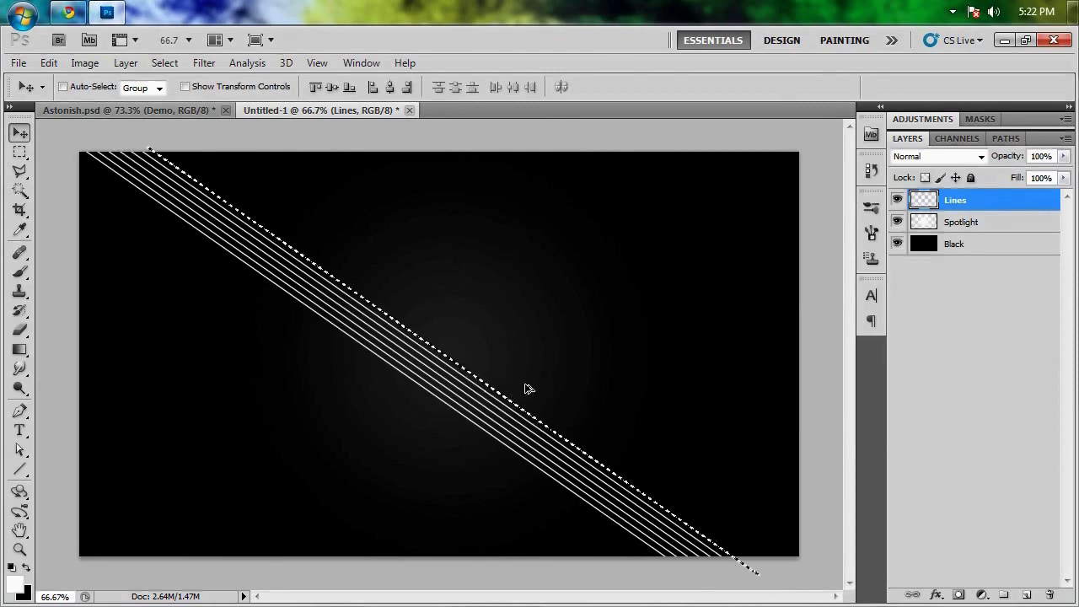
{"action": "key", "text": "ctrl+alt+shift+t"}
{"action": "key", "text": "ctrl+alt+shift+t"}
{"action": "key", "text": "ctrl+alt+shift+t"}
{"action": "key", "text": "ctrl+alt+shift+t"}
{"action": "key", "text": "ctrl+alt+shift+t"}
{"action": "key", "text": "ctrl+alt+shift+t"}
{"action": "key", "text": "ctrl+alt+shift+t"}
{"action": "key", "text": "ctrl+alt+shift+t"}
{"action": "key", "text": "ctrl+alt+shift+t"}
{"action": "key", "text": "ctrl+alt+shift+t"}
{"action": "key", "text": "ctrl+alt+shift+t"}
{"action": "key", "text": "ctrl+alt+shift+t"}
{"action": "key", "text": "ctrl+alt+shift+t"}
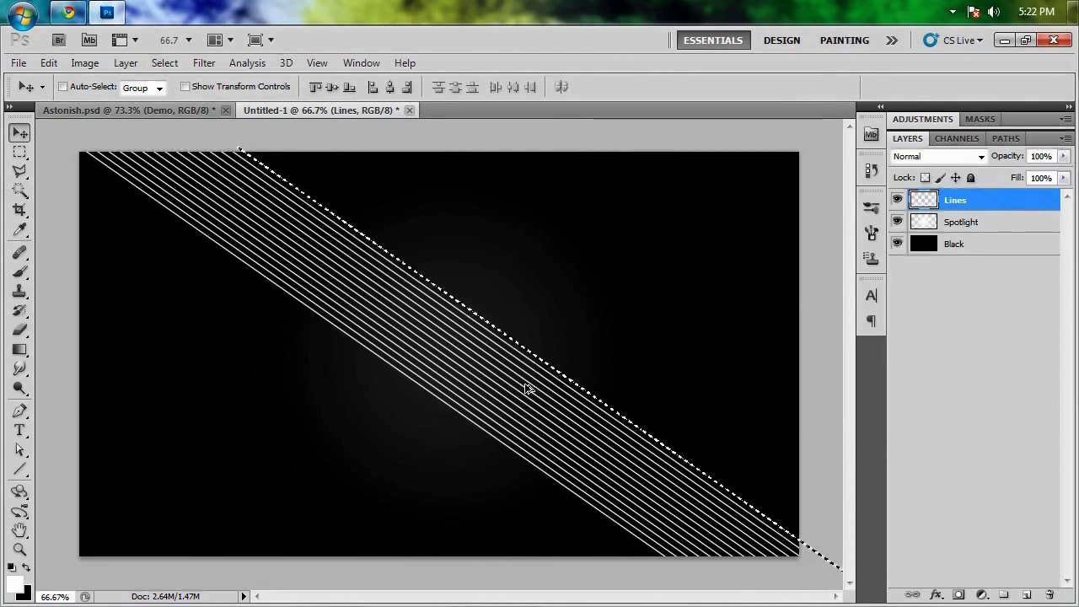
{"action": "key", "text": "ctrl+alt+shift+t"}
{"action": "key", "text": "ctrl+alt+shift+t"}
{"action": "key", "text": "ctrl+alt+shift+t"}
{"action": "key", "text": "ctrl+alt+shift+t"}
{"action": "key", "text": "ctrl+alt+shift+t"}
{"action": "key", "text": "ctrl+alt+shift+t"}
{"action": "key", "text": "ctrl+alt+shift+t"}
{"action": "key", "text": "ctrl+alt+shift+t"}
{"action": "key", "text": "ctrl+alt+shift+t"}
{"action": "key", "text": "ctrl+alt+shift+t"}
{"action": "key", "text": "ctrl+alt+shift+t"}
{"action": "key", "text": "ctrl+alt+shift+t"}
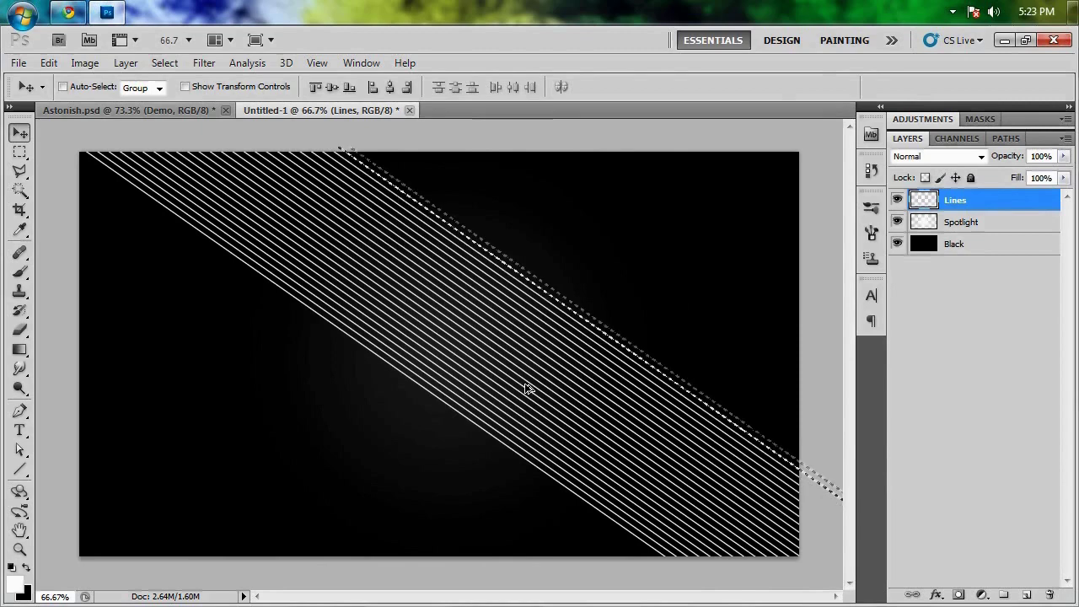
{"action": "key", "text": "ctrl+alt+shift+t"}
{"action": "key", "text": "ctrl+alt+shift+t"}
{"action": "key", "text": "ctrl+alt+shift+t"}
{"action": "key", "text": "ctrl+alt+shift+t"}
{"action": "key", "text": "ctrl+alt+shift+t"}
{"action": "key", "text": "ctrl+alt+shift+t"}
{"action": "key", "text": "ctrl+alt+shift+t"}
{"action": "key", "text": "ctrl+alt+shift+t"}
{"action": "key", "text": "ctrl+alt+shift+t"}
{"action": "key", "text": "ctrl+alt+shift+t"}
{"action": "key", "text": "ctrl+alt+shift+t"}
{"action": "key", "text": "ctrl+alt+shift+t"}
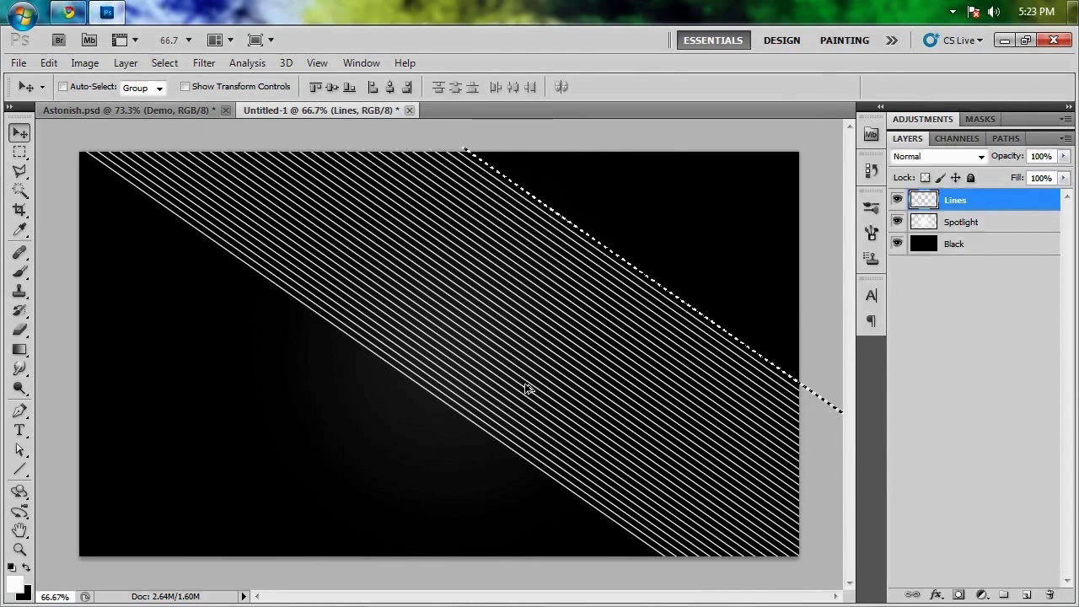
{"action": "key", "text": "ctrl+alt+shift+t"}
{"action": "key", "text": "ctrl+alt+shift+t"}
{"action": "key", "text": "ctrl+alt+shift+t"}
{"action": "key", "text": "ctrl+alt+shift+t"}
{"action": "key", "text": "ctrl+alt+shift+t"}
{"action": "key", "text": "ctrl+alt+shift+t"}
{"action": "key", "text": "ctrl+alt+shift+t"}
{"action": "key", "text": "ctrl+alt+shift+t"}
{"action": "key", "text": "ctrl+alt+shift+t"}
{"action": "key", "text": "ctrl+alt+shift+t"}
{"action": "key", "text": "ctrl+alt+shift+t"}
{"action": "key", "text": "ctrl+alt+shift+t"}
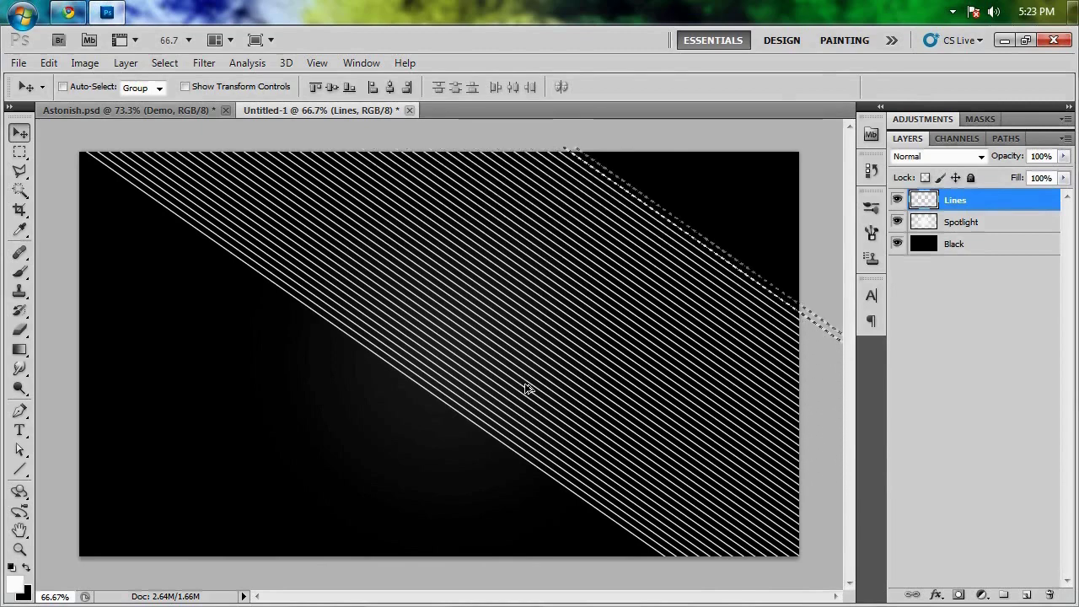
{"action": "key", "text": "ctrl+alt+shift+t"}
{"action": "key", "text": "ctrl+alt+shift+t"}
{"action": "key", "text": "ctrl+alt+shift+t"}
{"action": "key", "text": "ctrl+alt+shift+t"}
{"action": "key", "text": "ctrl+alt+shift+t"}
{"action": "key", "text": "ctrl+alt+shift+t"}
{"action": "key", "text": "ctrl+alt+shift+t"}
{"action": "key", "text": "ctrl+alt+shift+t"}
{"action": "key", "text": "ctrl+alt+shift+t"}
{"action": "key", "text": "ctrl+alt+shift+t"}
{"action": "key", "text": "ctrl+alt+shift+t"}
{"action": "key", "text": "ctrl+alt+shift+t"}
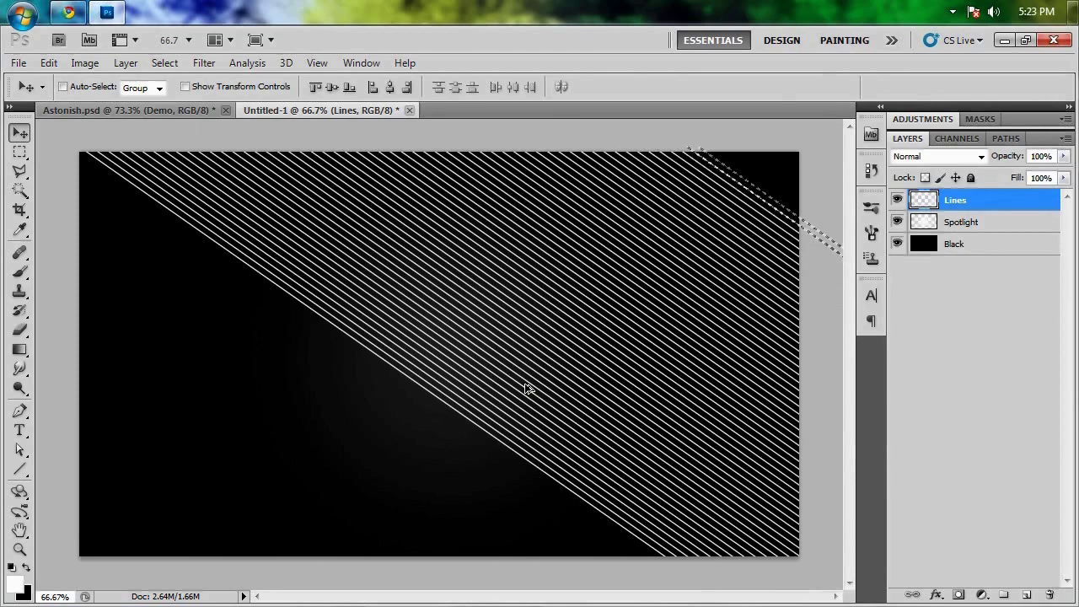
{"action": "key", "text": "ctrl+alt+shift+t"}
{"action": "key", "text": "ctrl+alt+shift+t"}
{"action": "key", "text": "ctrl+alt+shift+t"}
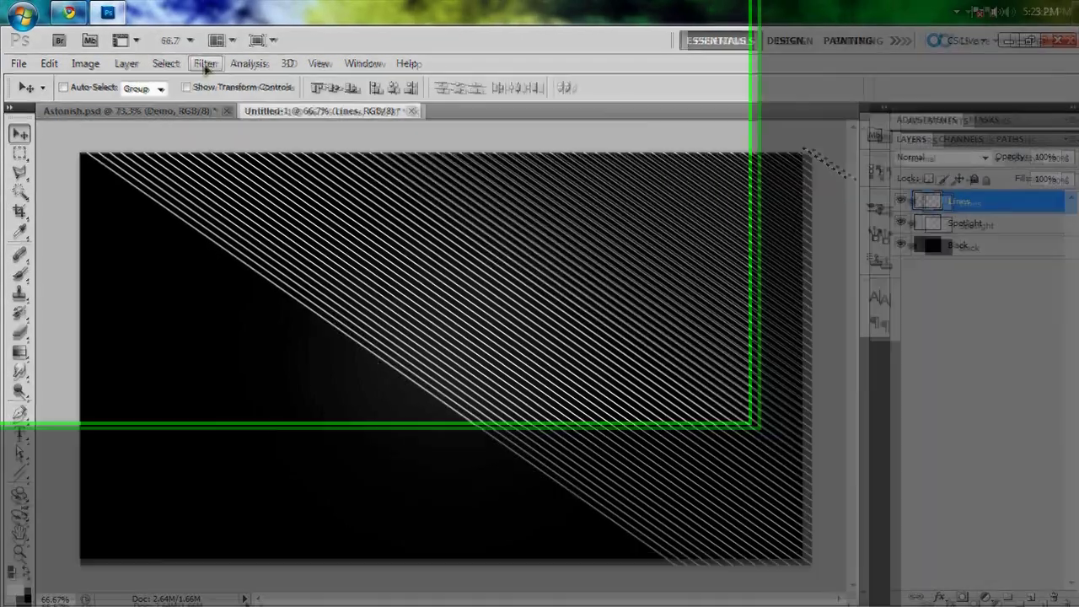
Clear the selection around the last duplicated line.
{"action": "left_click", "coordinate": [199, 65]}
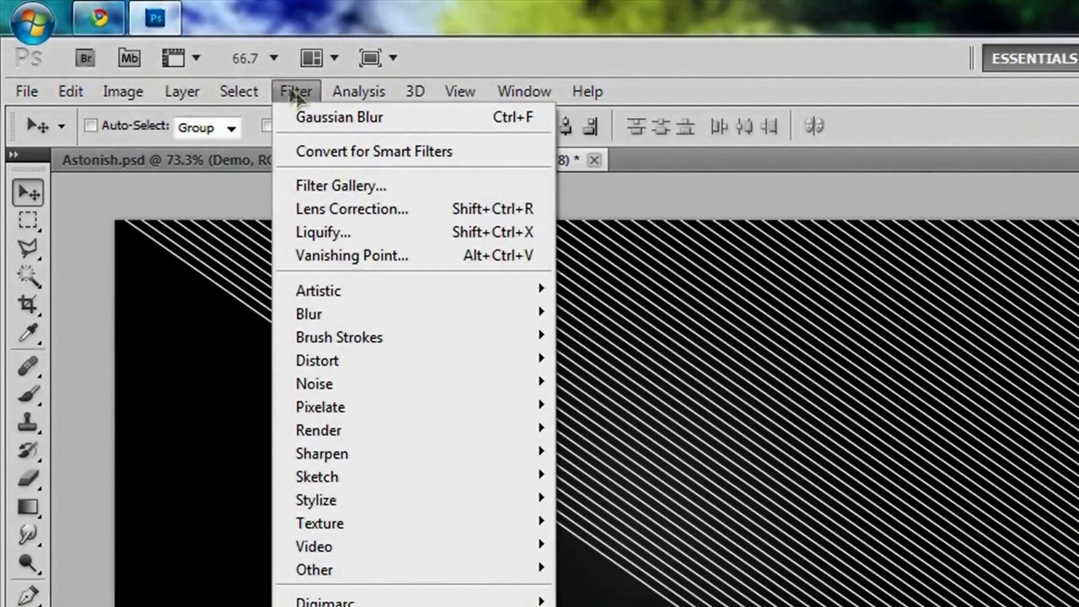
{"action": "mouse_move", "coordinate": [240, 91]}
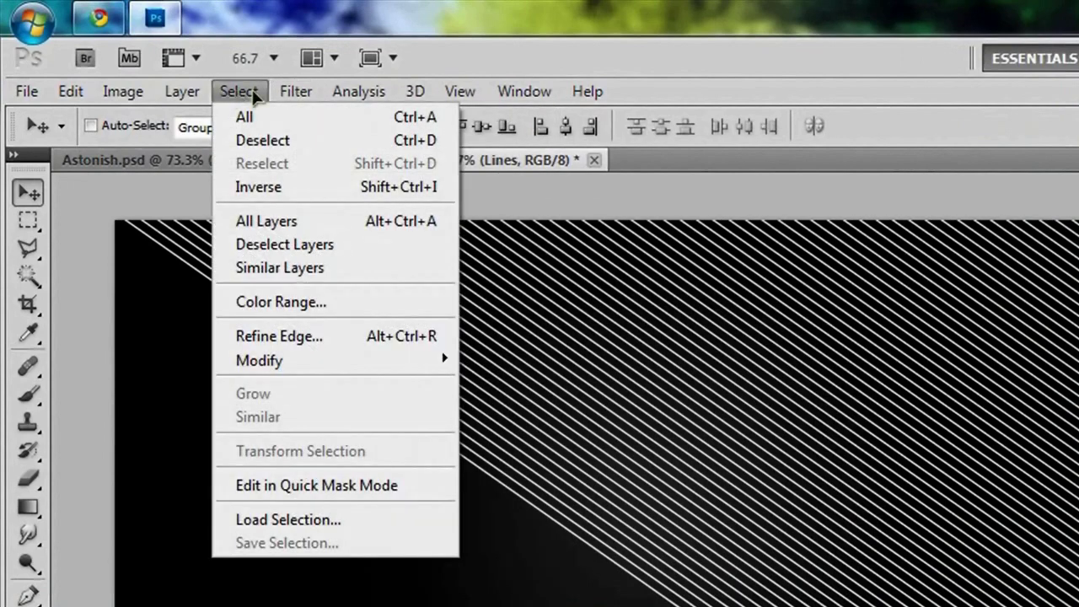
{"action": "left_click", "coordinate": [444, 145]}
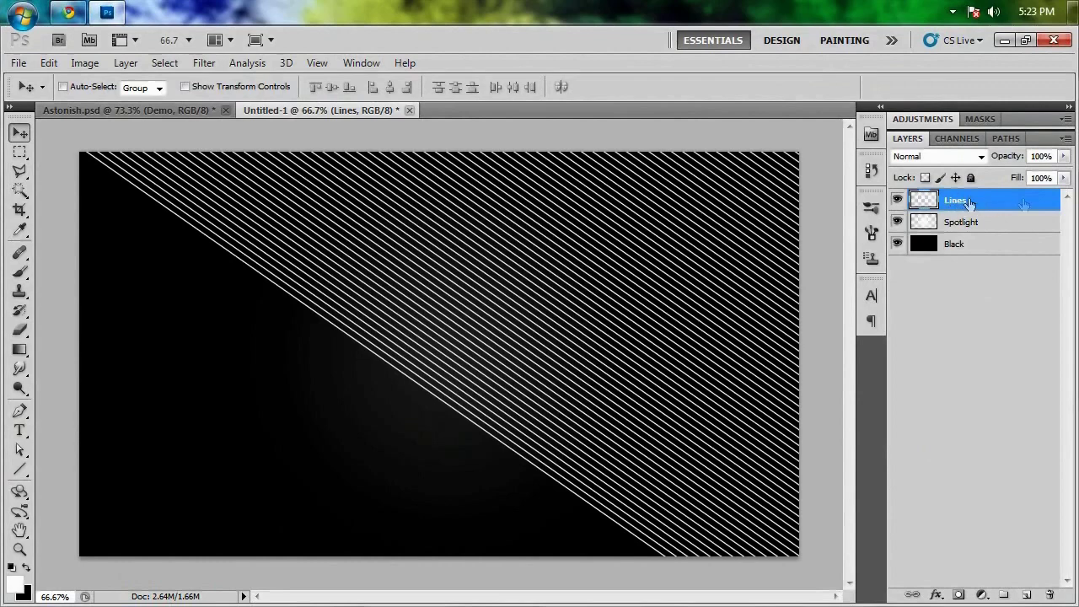
Duplicate the Lines layer and flip the copy both ways by setting its width and height to -100%.
{"action": "key", "text": "ctrl+j"}
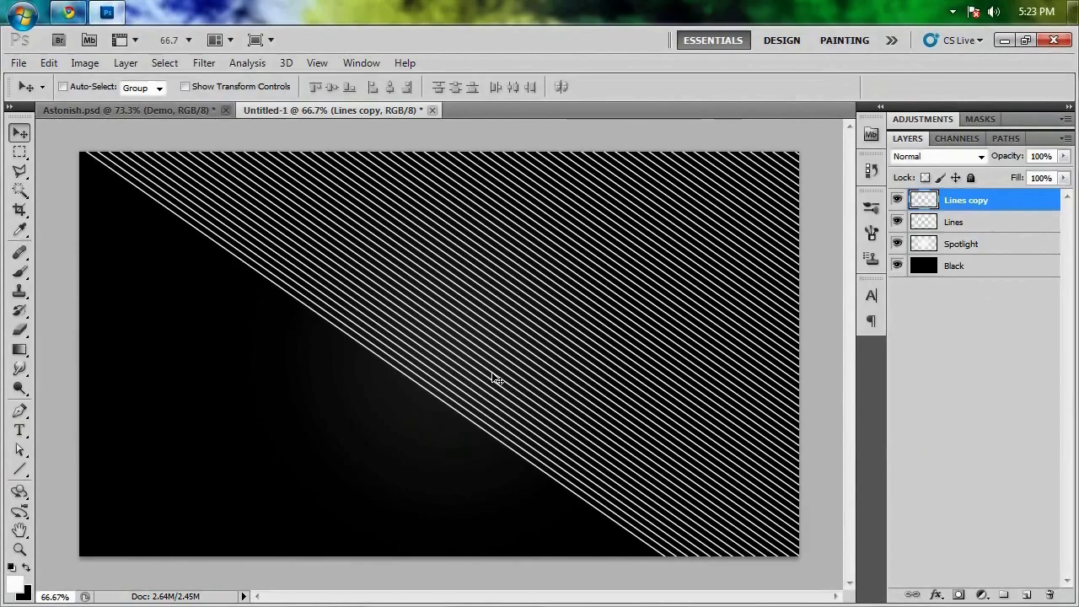
{"action": "key", "text": "ctrl+t"}
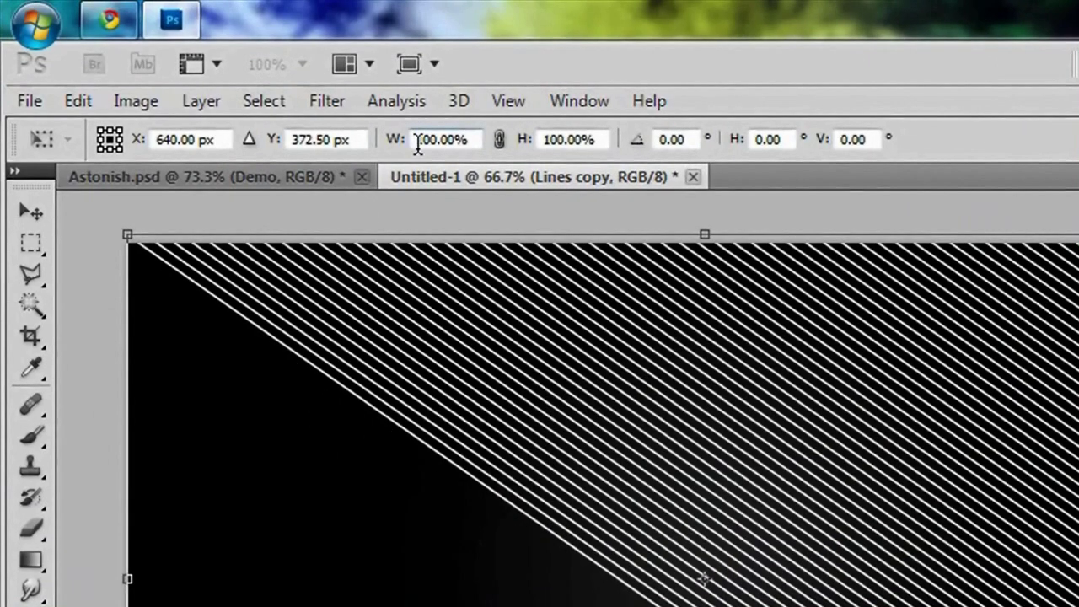
{"action": "left_click", "coordinate": [417, 145]}
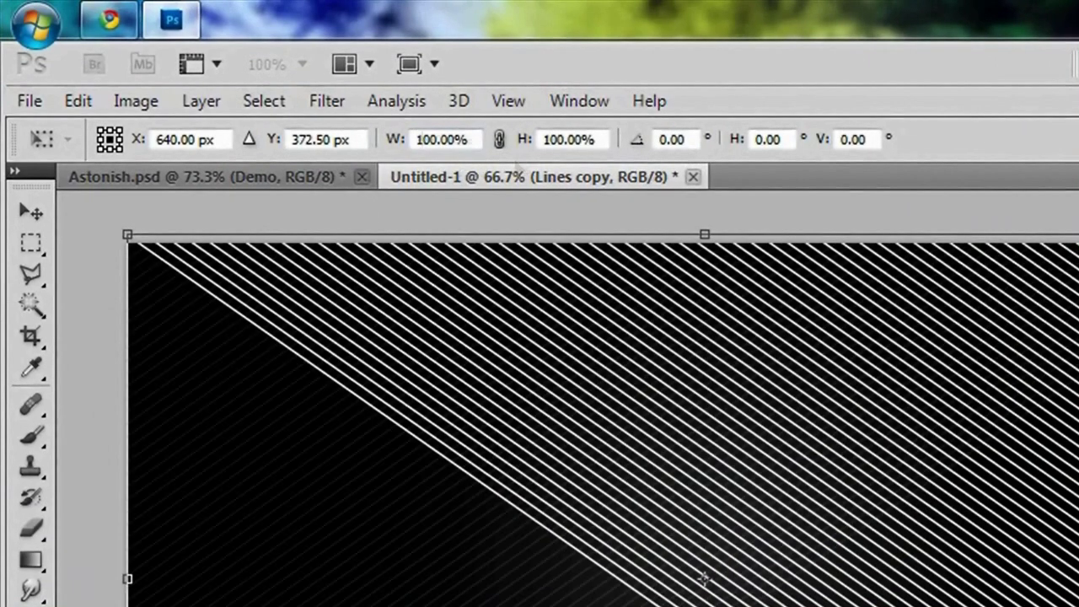
{"action": "type", "text": "-"}
{"action": "key", "text": "Return"}
{"action": "left_click", "coordinate": [545, 144]}
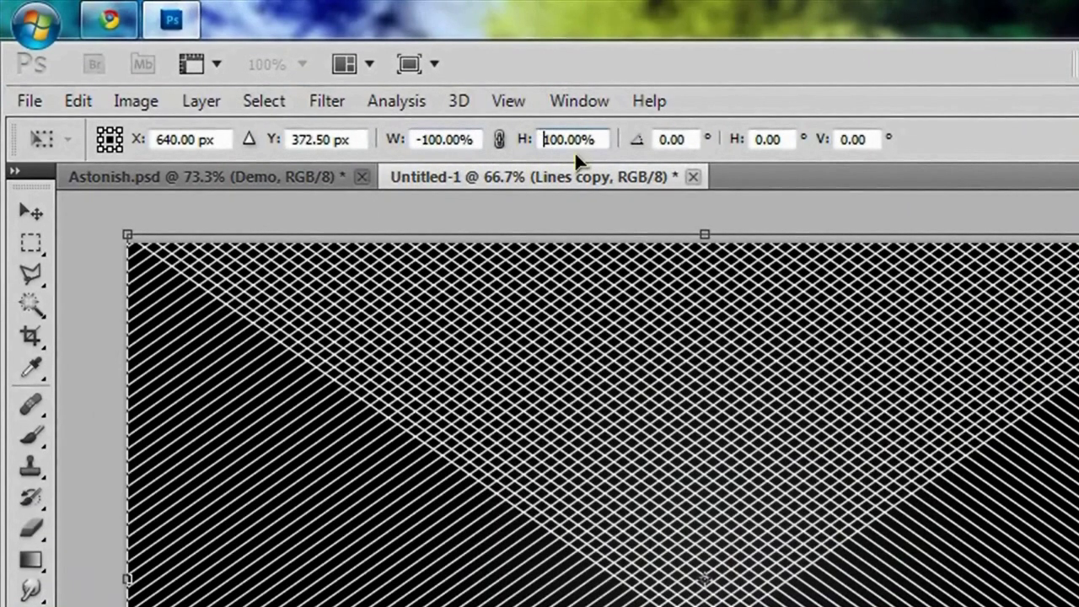
{"action": "type", "text": "-"}
{"action": "left_click_drag", "start_coordinate": [414, 137], "coordinate": [480, 140]}
{"action": "left_click_drag", "start_coordinate": [546, 142], "coordinate": [638, 155]}
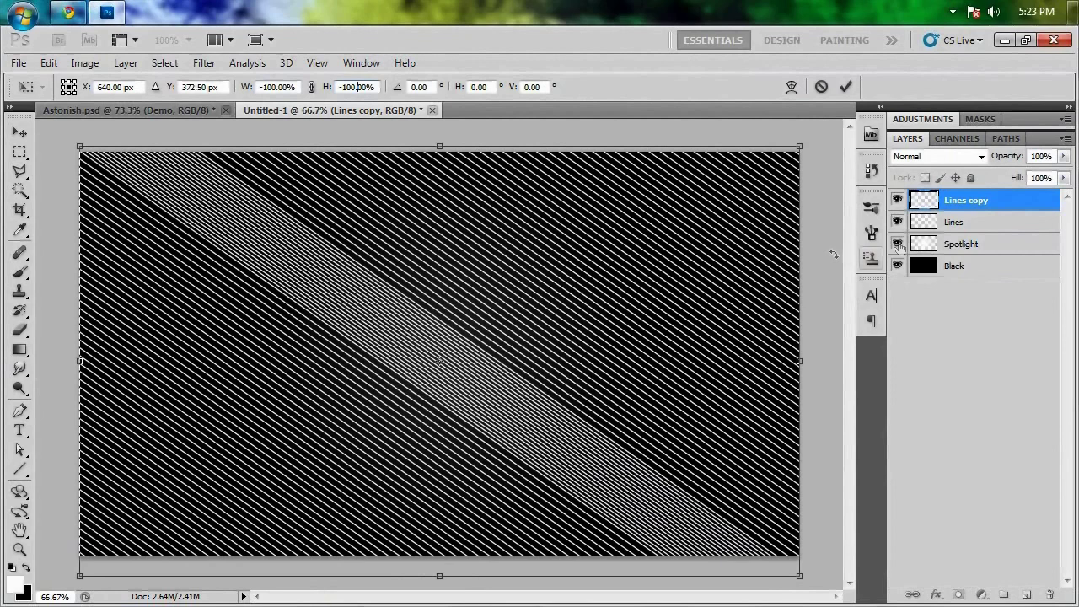
{"action": "left_click", "coordinate": [845, 87]}
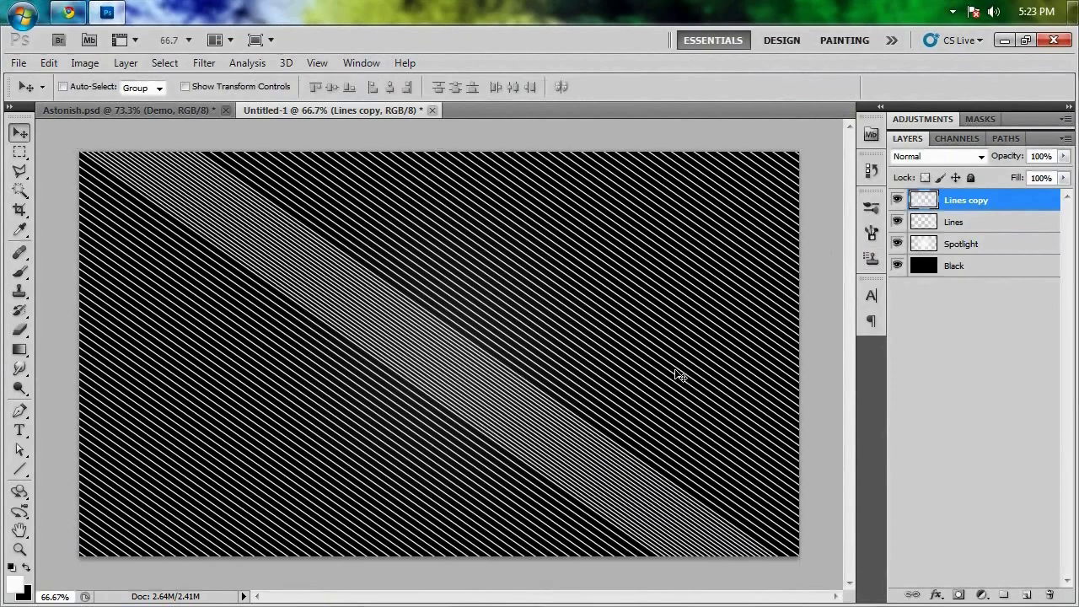
Move the flipped Lines copy sideways until its lines continue the original pattern across the whole canvas, and inspect the lines up close.
{"action": "left_click_drag", "start_coordinate": [679, 374], "coordinate": [558, 388]}
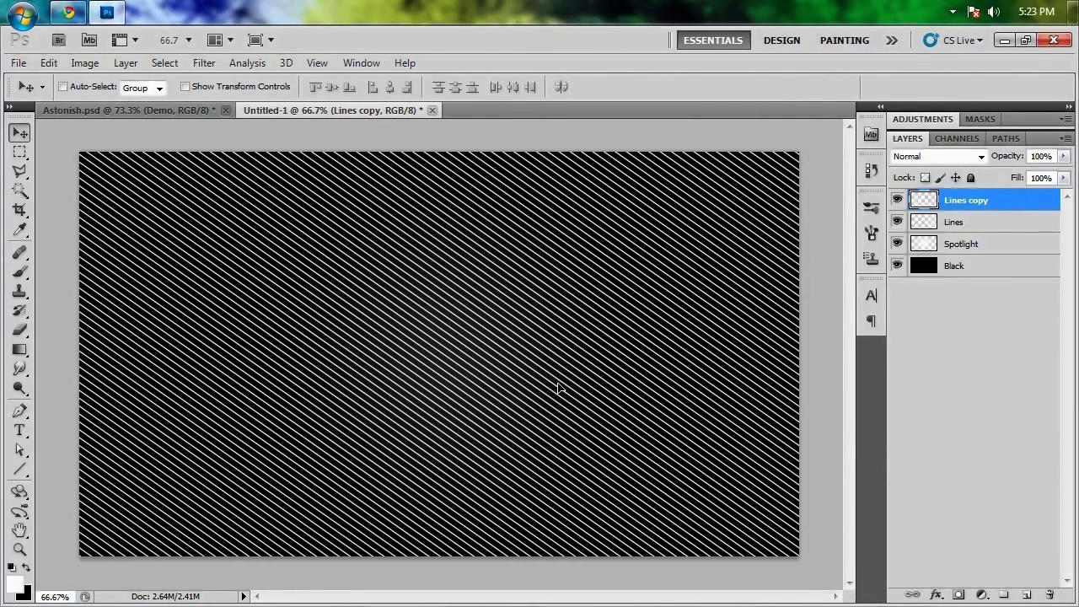
{"action": "scroll", "coordinate": [396, 414], "scroll_direction": "up", "scroll_amount": 6}
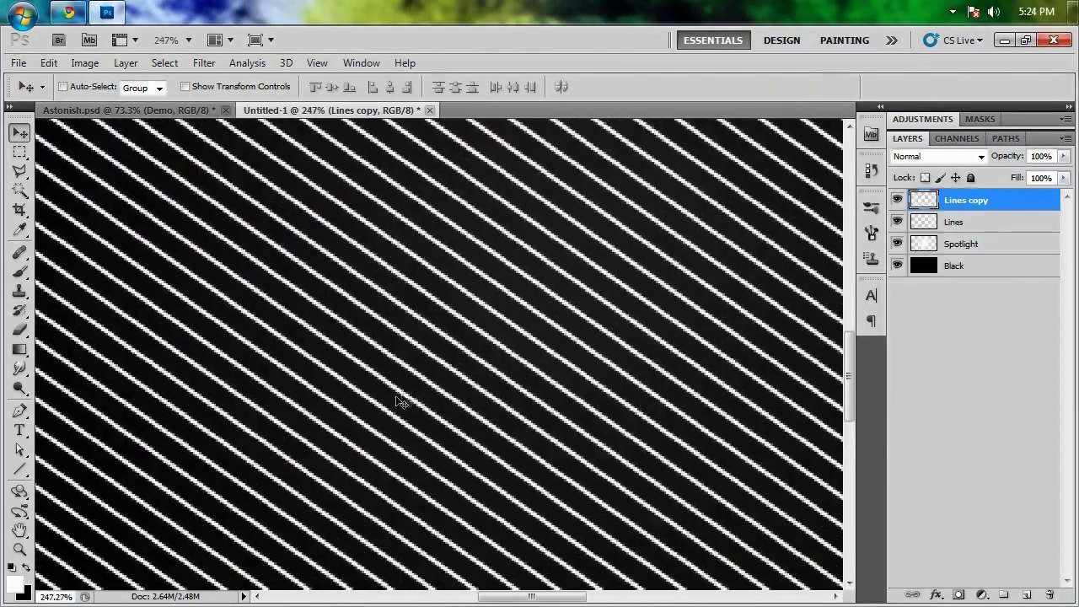
{"action": "scroll", "coordinate": [783, 258], "scroll_direction": "down", "scroll_amount": 4}
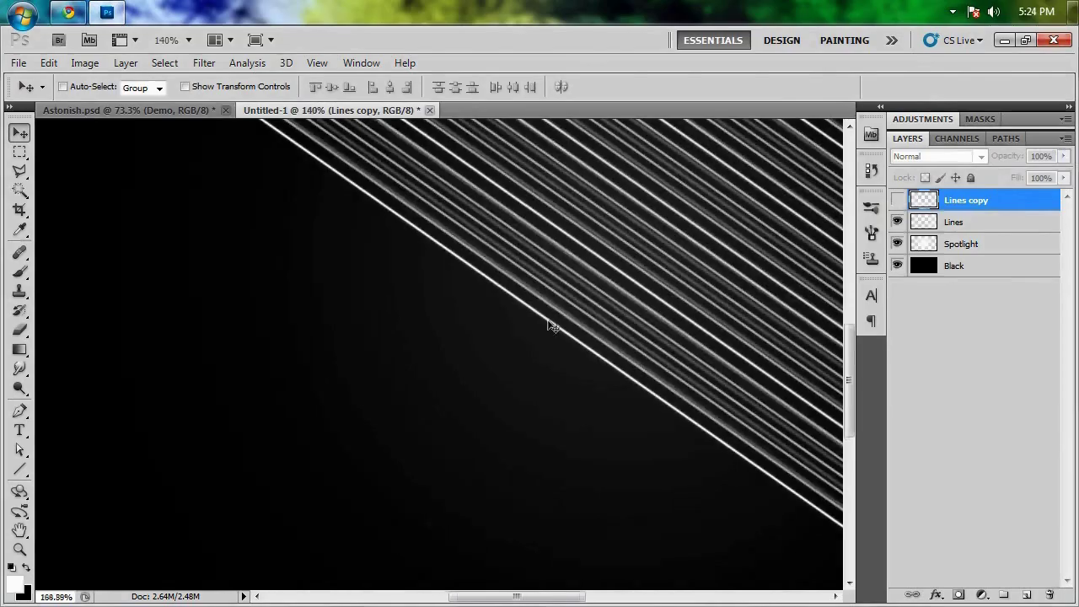
{"action": "scroll", "coordinate": [544, 321], "scroll_direction": "up", "scroll_amount": 6}
{"action": "scroll", "coordinate": [536, 317], "scroll_direction": "up", "scroll_amount": 2}
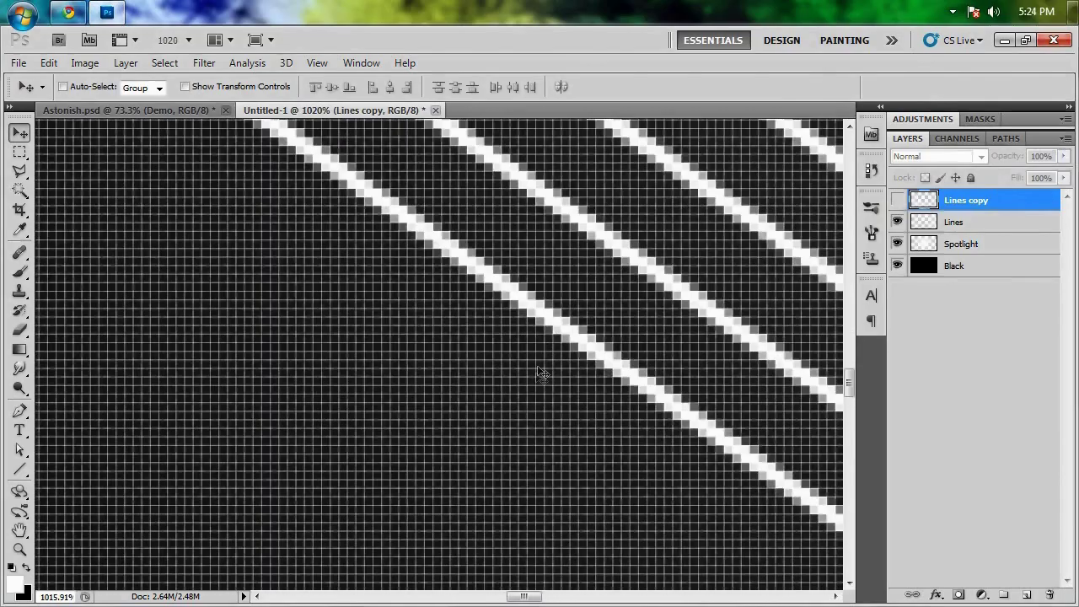
Show the Lines copy layer again and nudge it horizontally until its lines are evenly spaced with the original pattern.
{"action": "scroll", "coordinate": [572, 322], "scroll_direction": "down", "scroll_amount": 3}
{"action": "scroll", "coordinate": [571, 322], "scroll_direction": "down", "scroll_amount": 3}
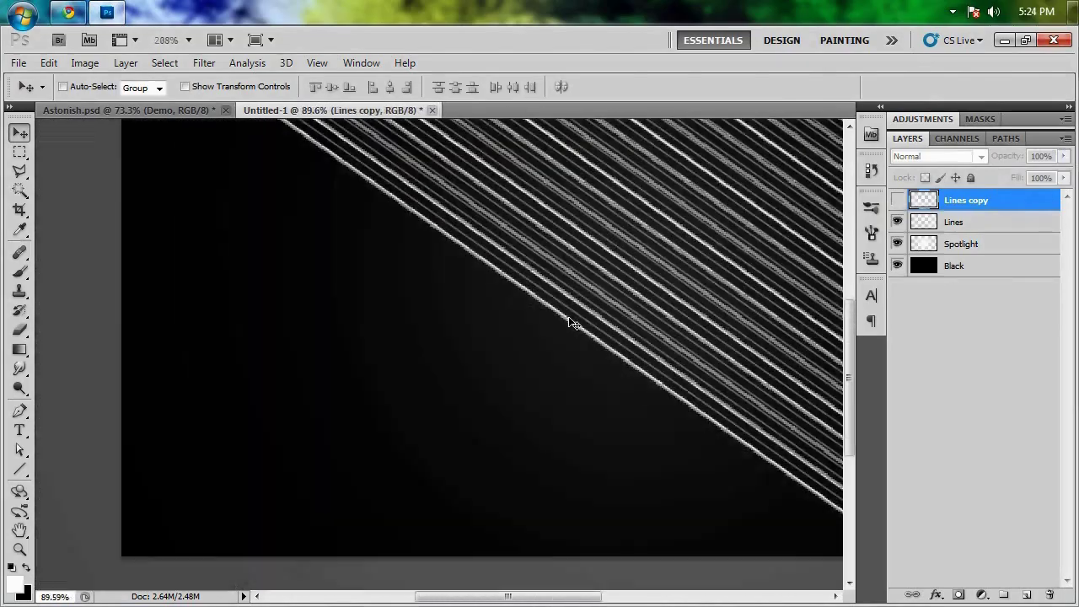
{"action": "scroll", "coordinate": [571, 322], "scroll_direction": "up", "scroll_amount": 2}
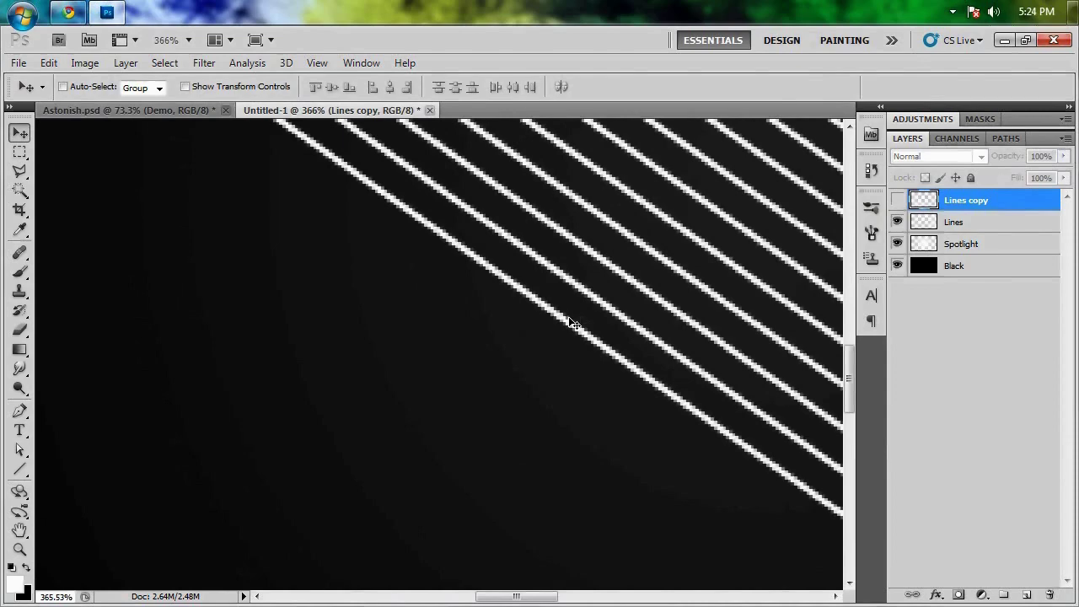
{"action": "left_click", "coordinate": [897, 200]}
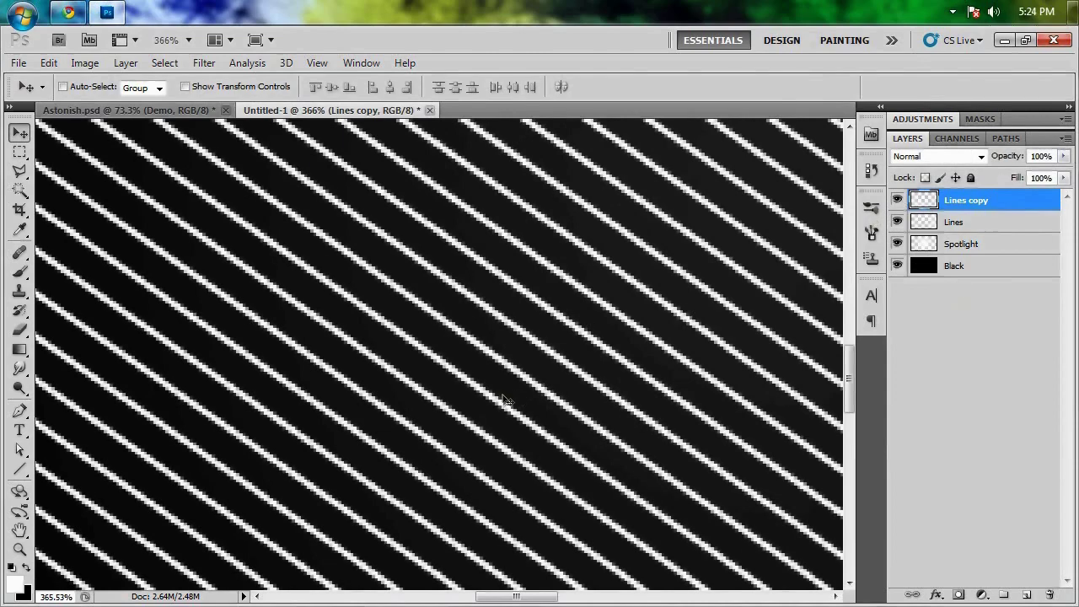
{"action": "left_click_drag", "start_coordinate": [503, 396], "coordinate": [503, 396]}
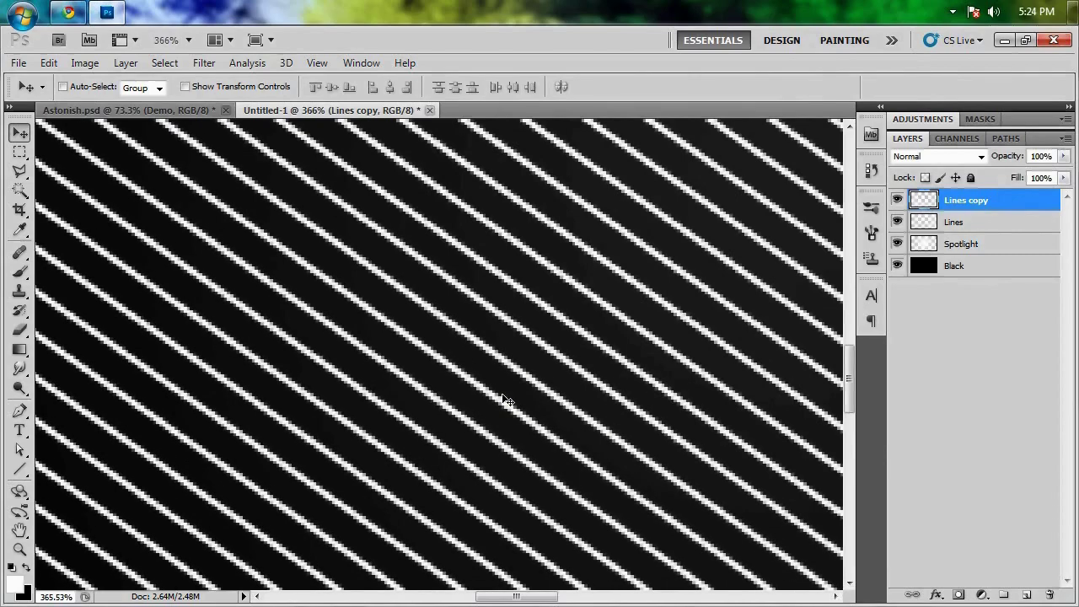
{"action": "key", "text": "Left"}
{"action": "key", "text": "Right"}
{"action": "key", "text": "Left"}
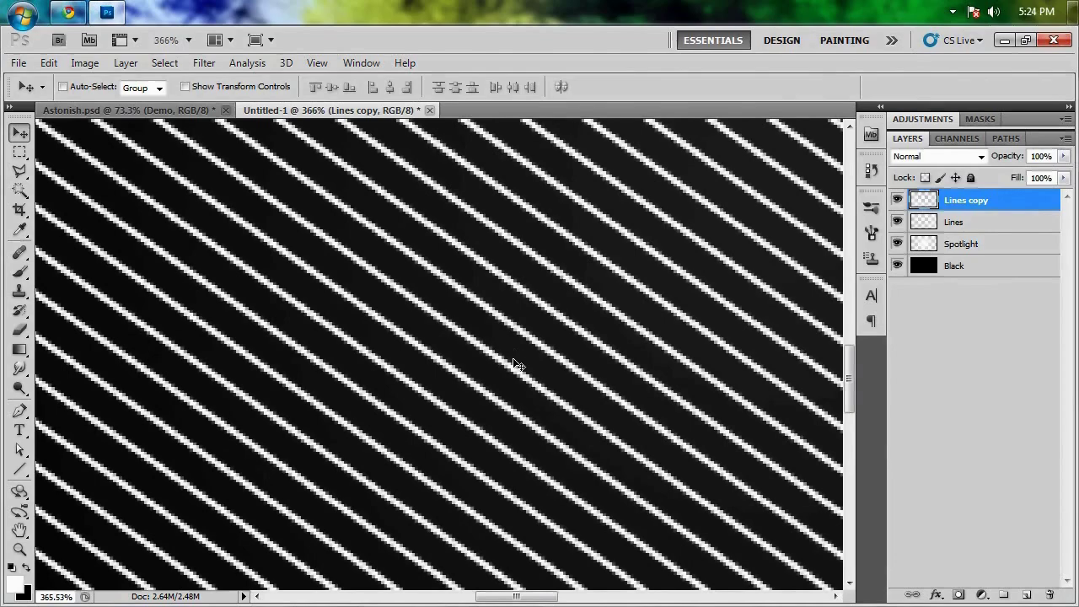
Merge the Lines copy layer down into the Lines layer and check the merged pattern by toggling its visibility.
{"action": "key", "text": "ctrl+1"}
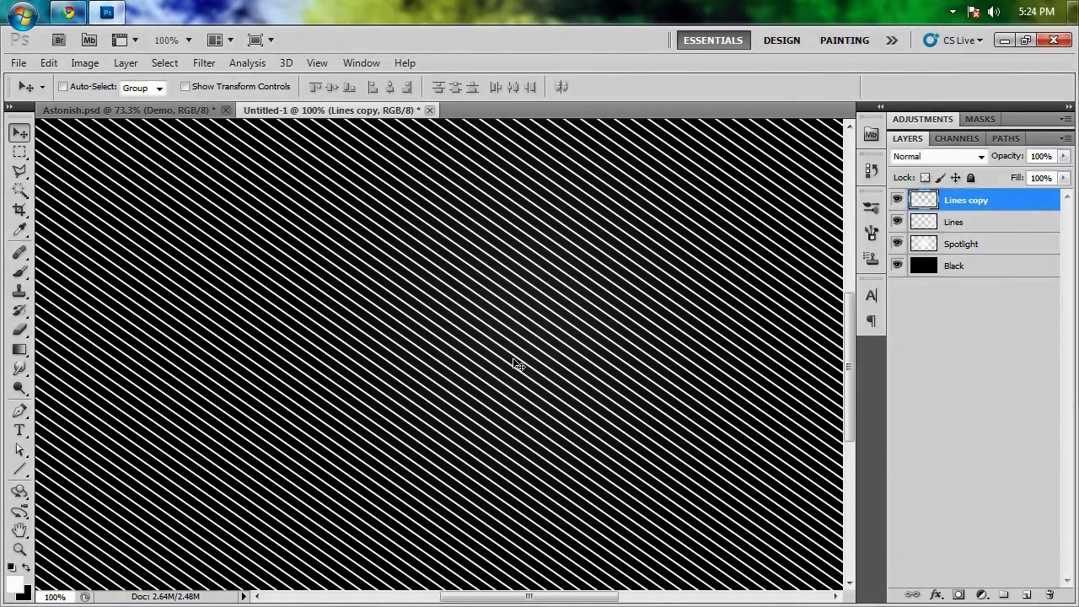
{"action": "key", "text": "ctrl+0"}
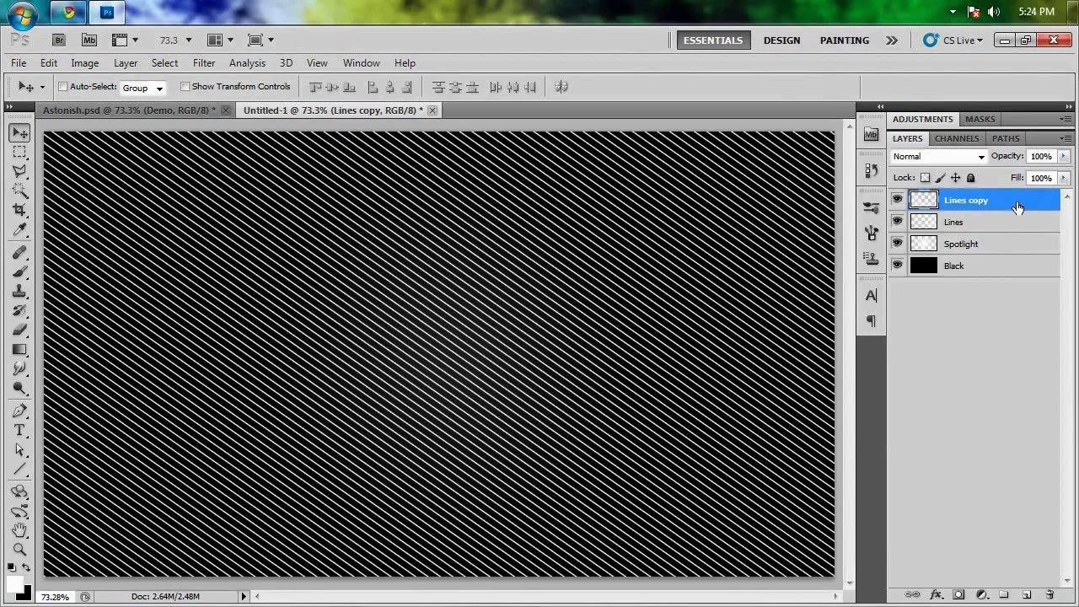
{"action": "key", "text": "Delete"}
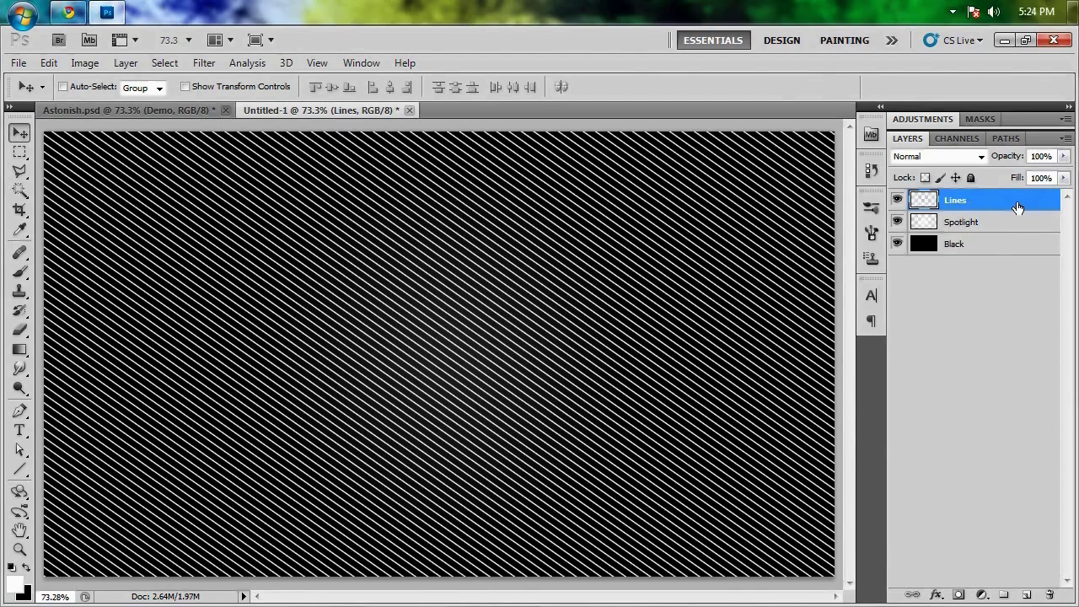
{"action": "left_click", "coordinate": [898, 202]}
{"action": "left_click", "coordinate": [898, 202]}
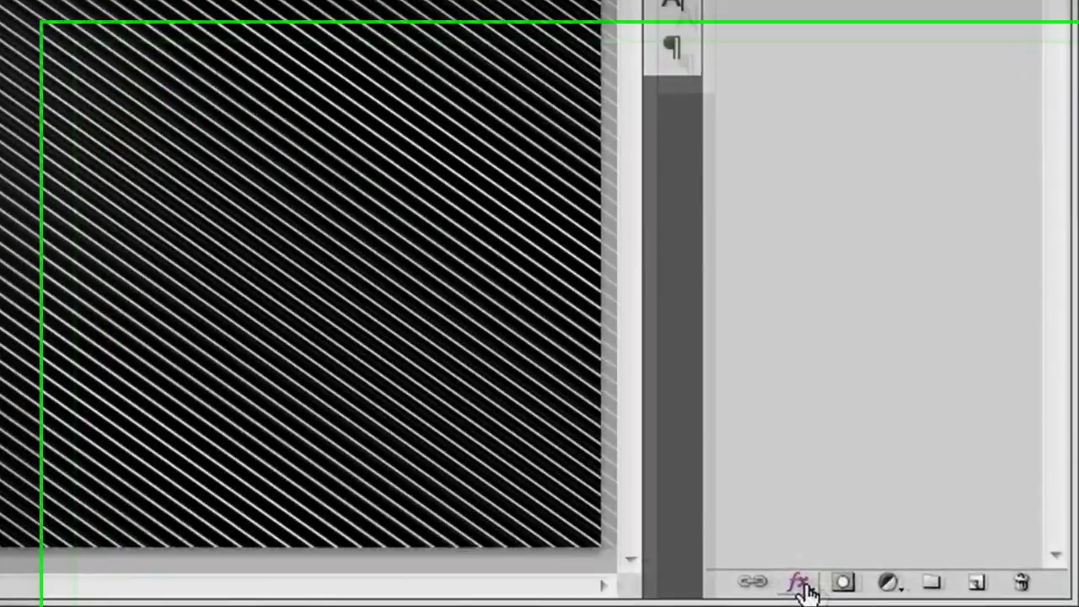
Add a Color Overlay effect to the Lines layer with the overlay color set to black (000000).
{"action": "left_click", "coordinate": [936, 595]}
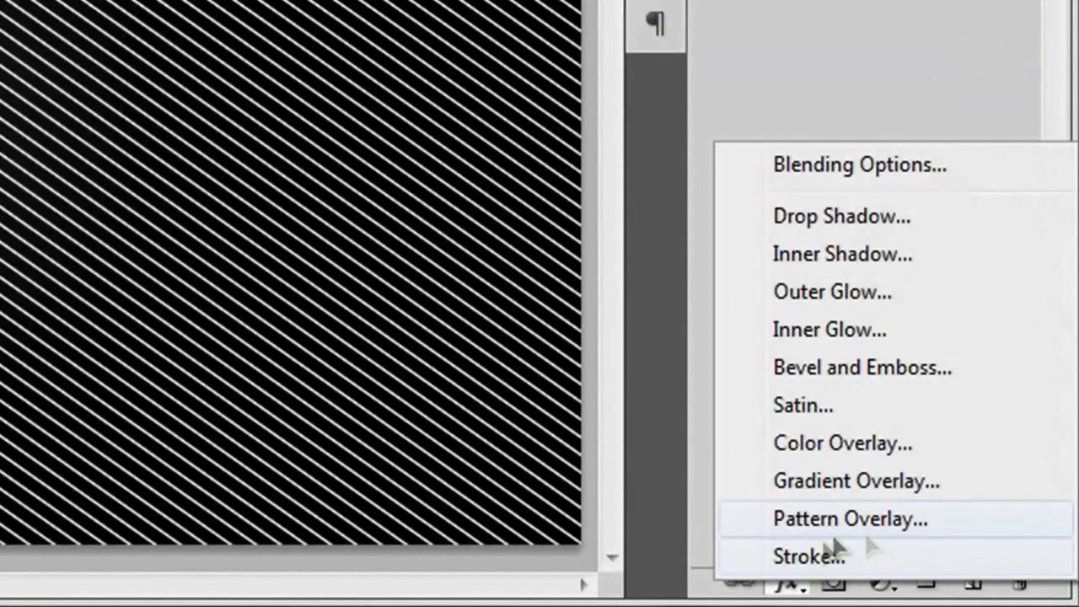
{"action": "left_click", "coordinate": [854, 444]}
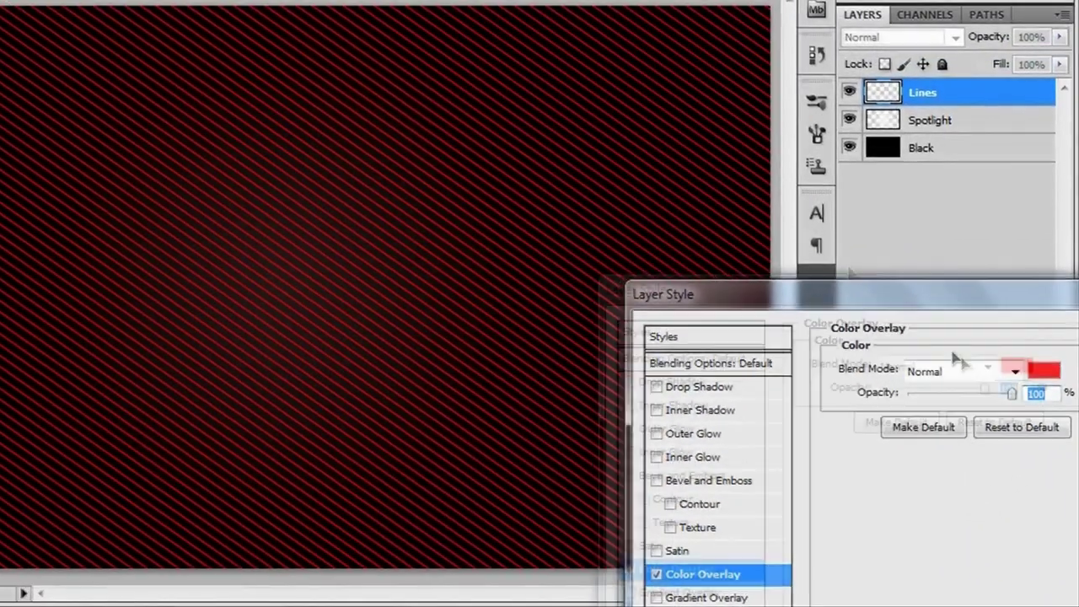
{"action": "left_click_drag", "start_coordinate": [949, 305], "coordinate": [650, 54]}
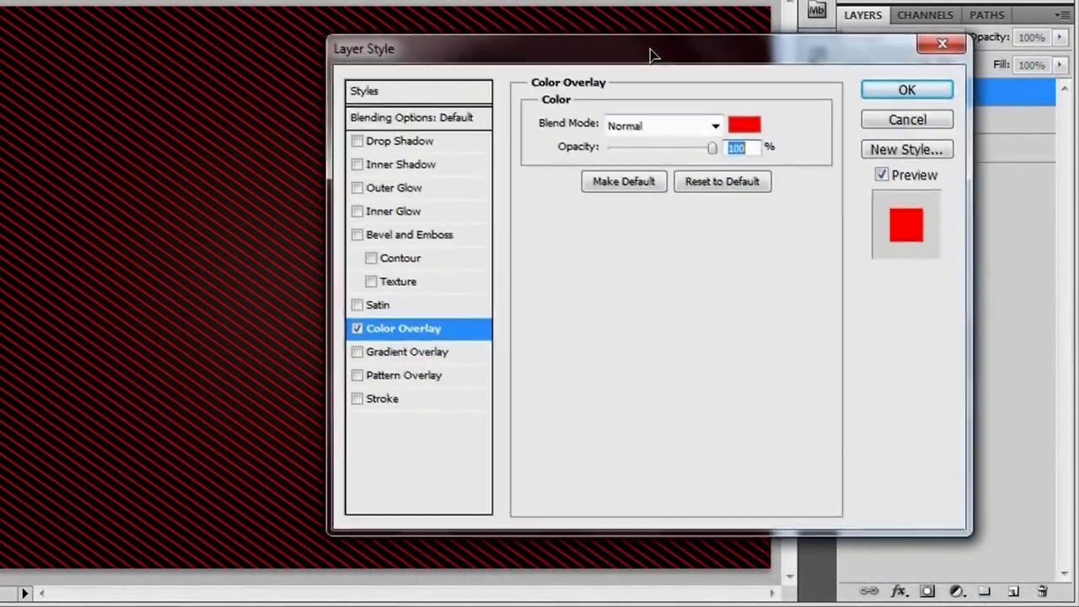
{"action": "left_click", "coordinate": [746, 133]}
{"action": "left_click_drag", "start_coordinate": [749, 253], "coordinate": [580, 89]}
{"action": "left_click_drag", "start_coordinate": [612, 264], "coordinate": [389, 479]}
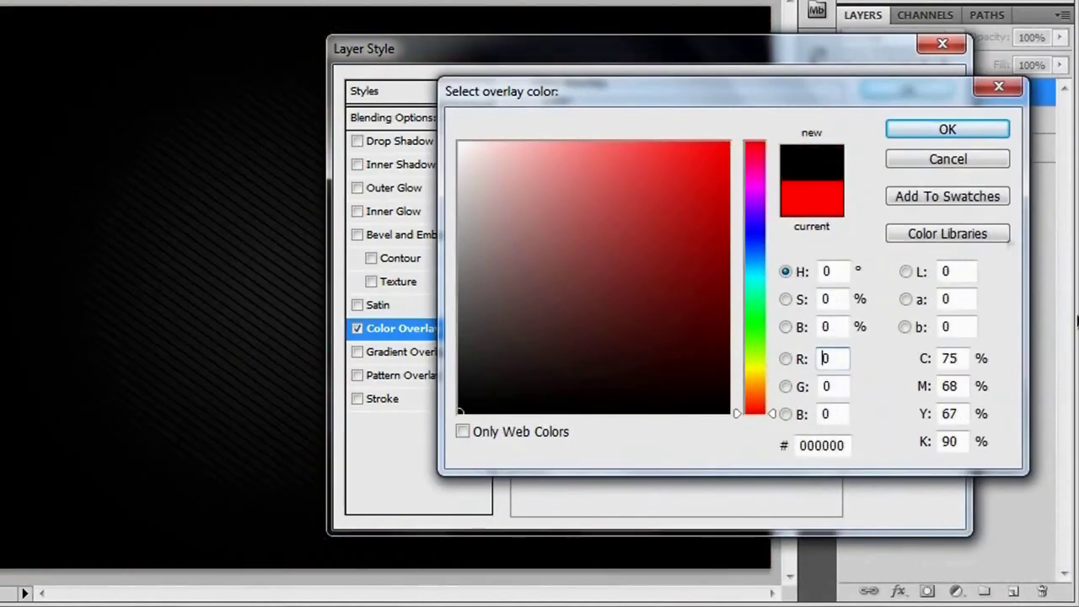
{"action": "left_click", "coordinate": [946, 129]}
{"action": "left_click", "coordinate": [933, 96]}
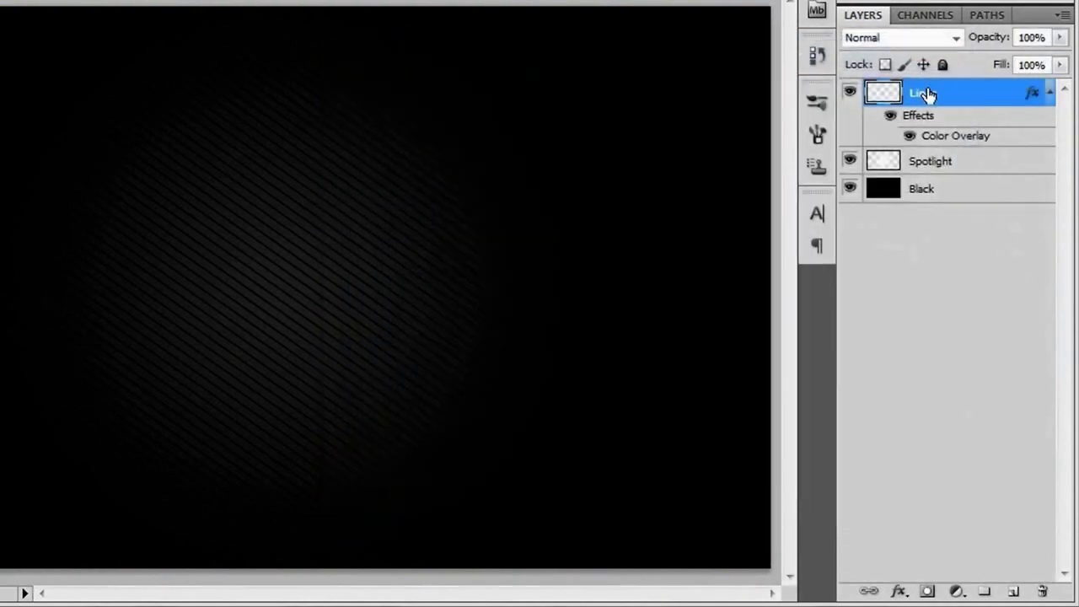